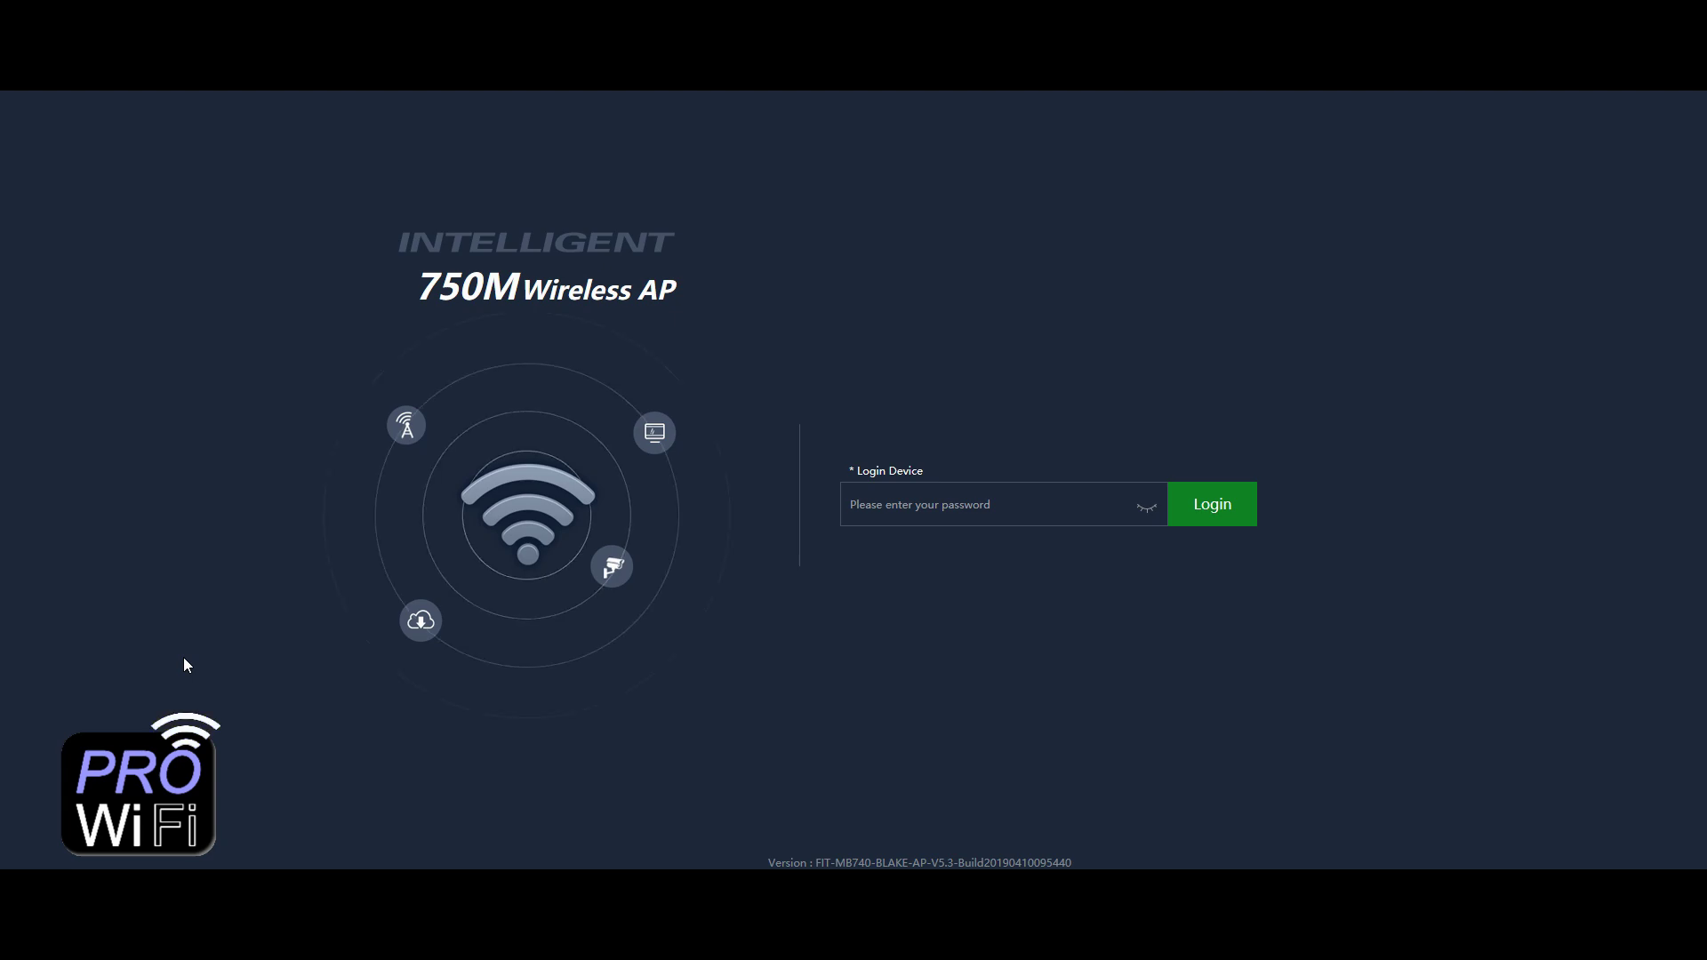
Log in to the access point using the saved device password.
{"action": "left_click", "coordinate": [906, 506]}
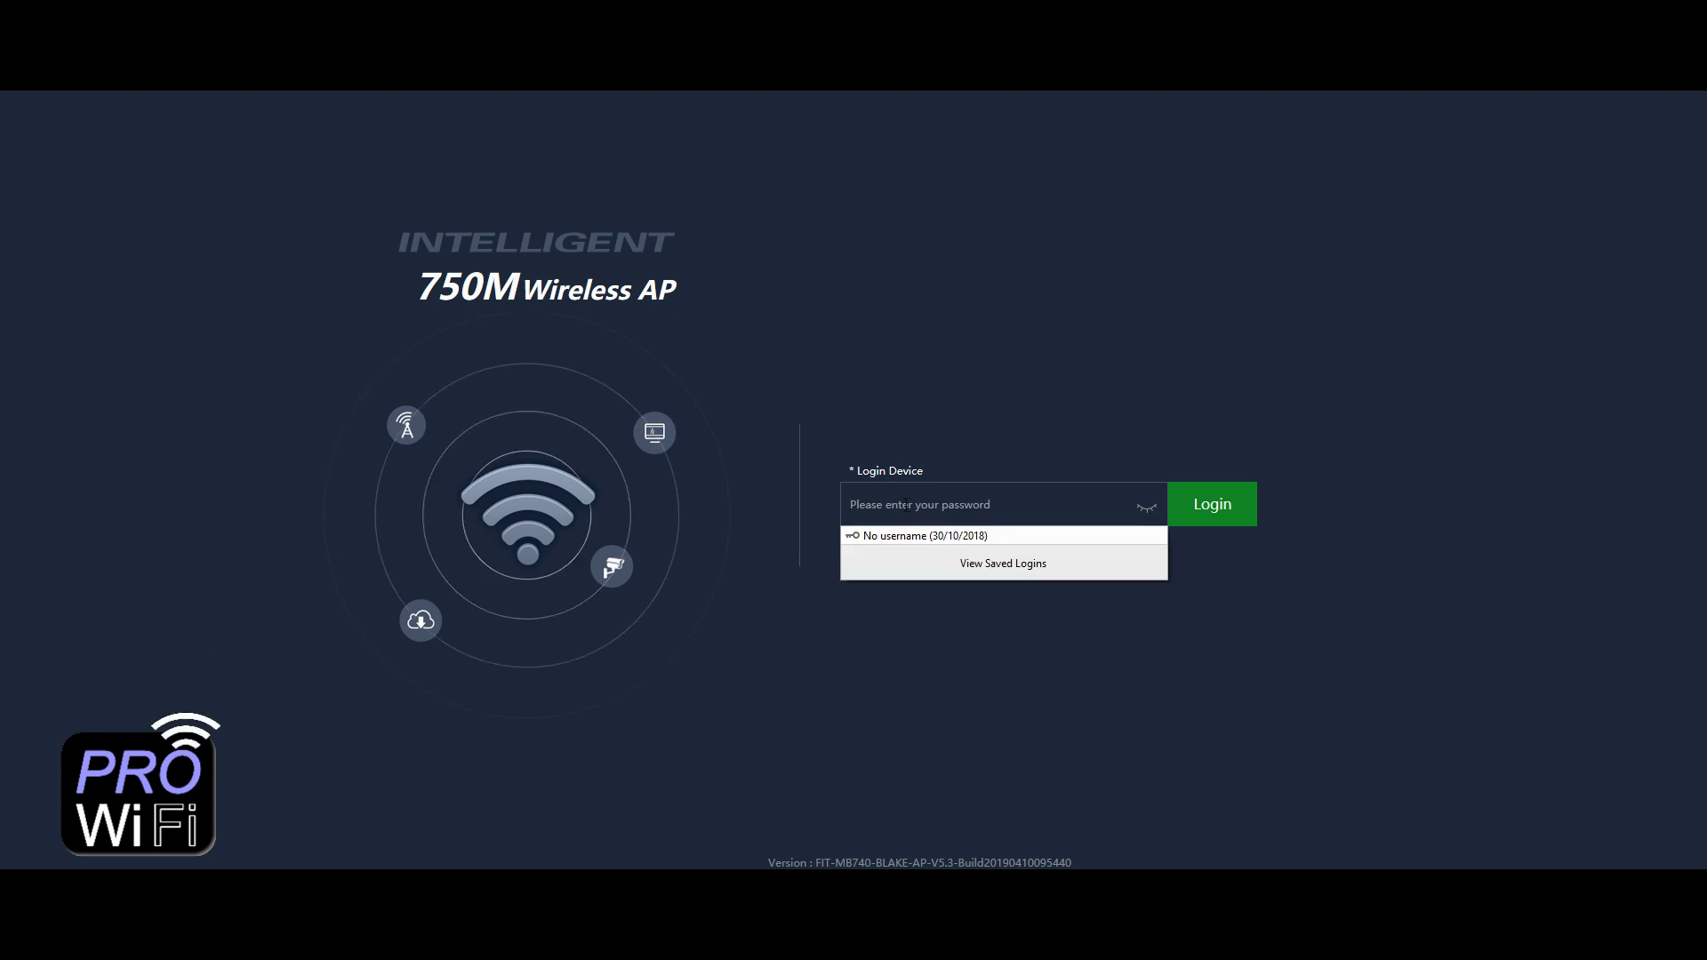
{"action": "left_click", "coordinate": [900, 537]}
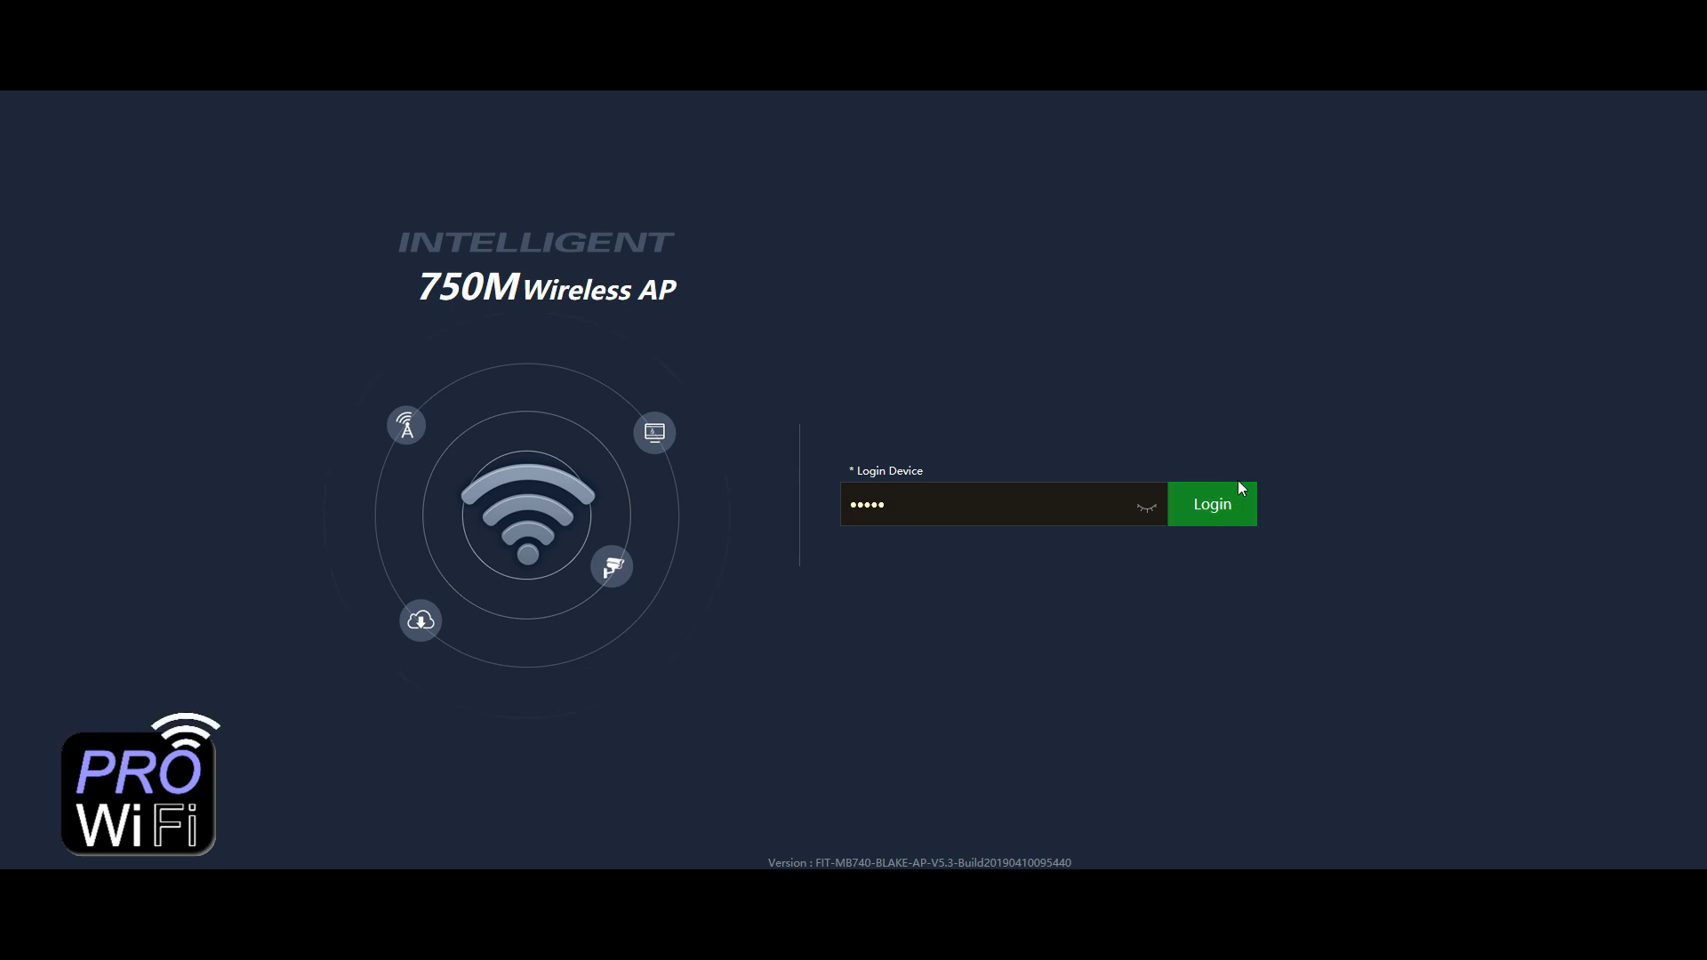
{"action": "left_click", "coordinate": [1228, 510]}
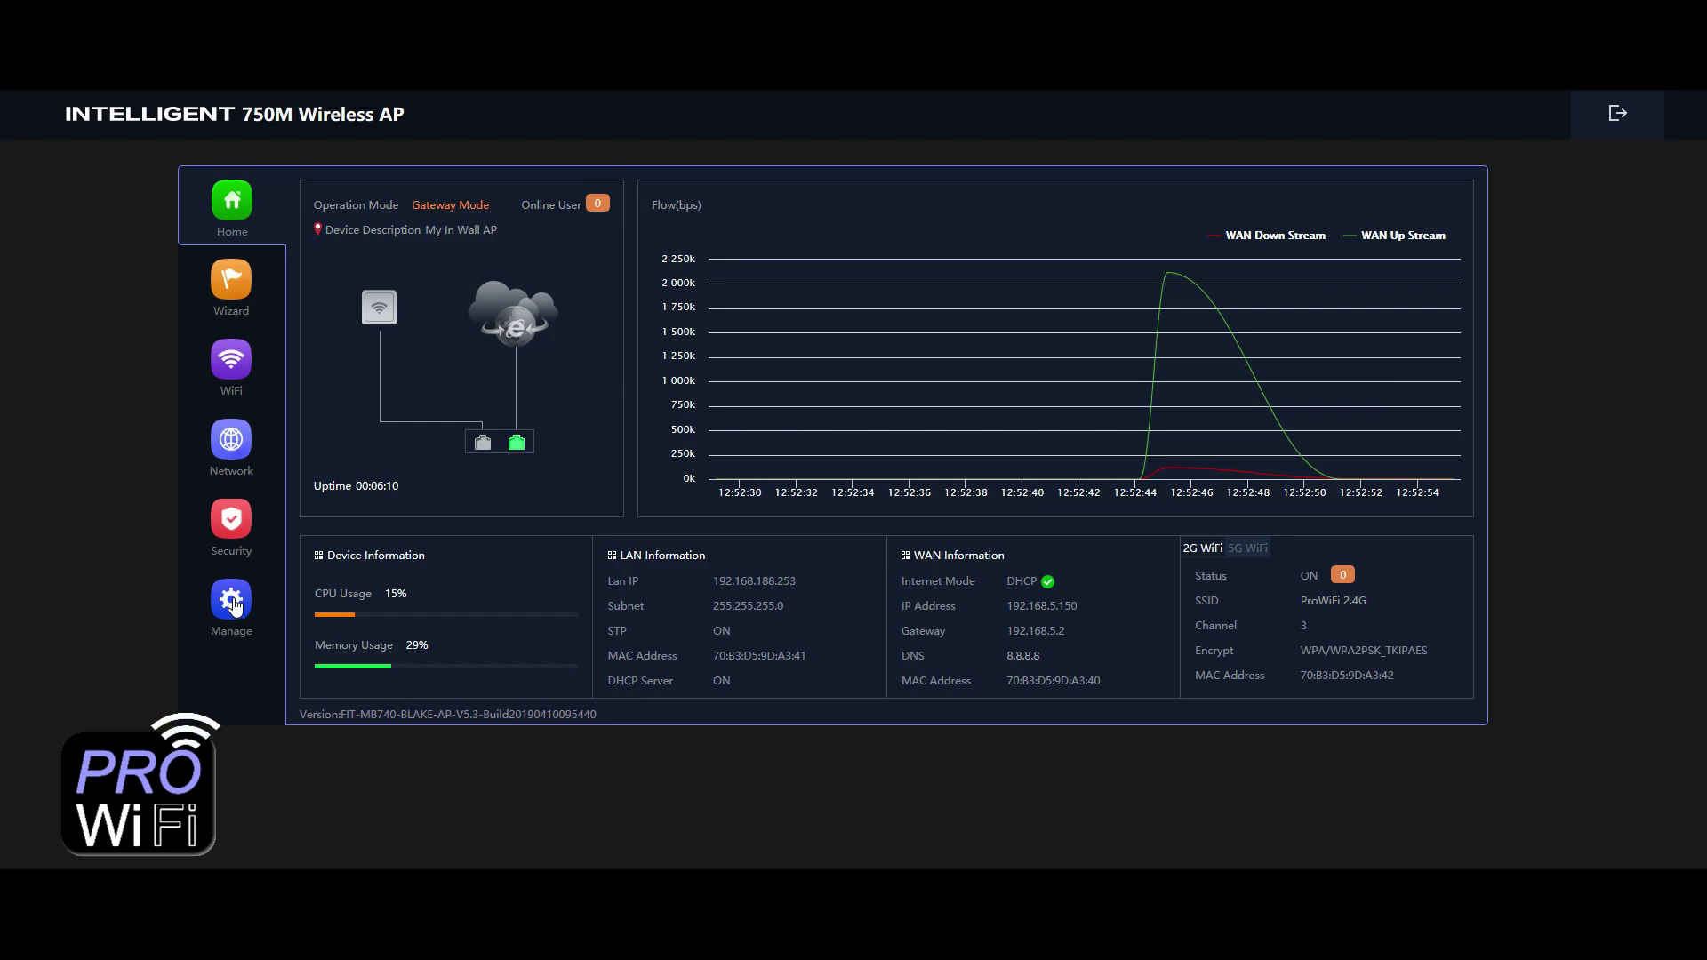
Add a time group named Kids with a time range from 20:00 to 08:00.
{"action": "left_click", "coordinate": [233, 602]}
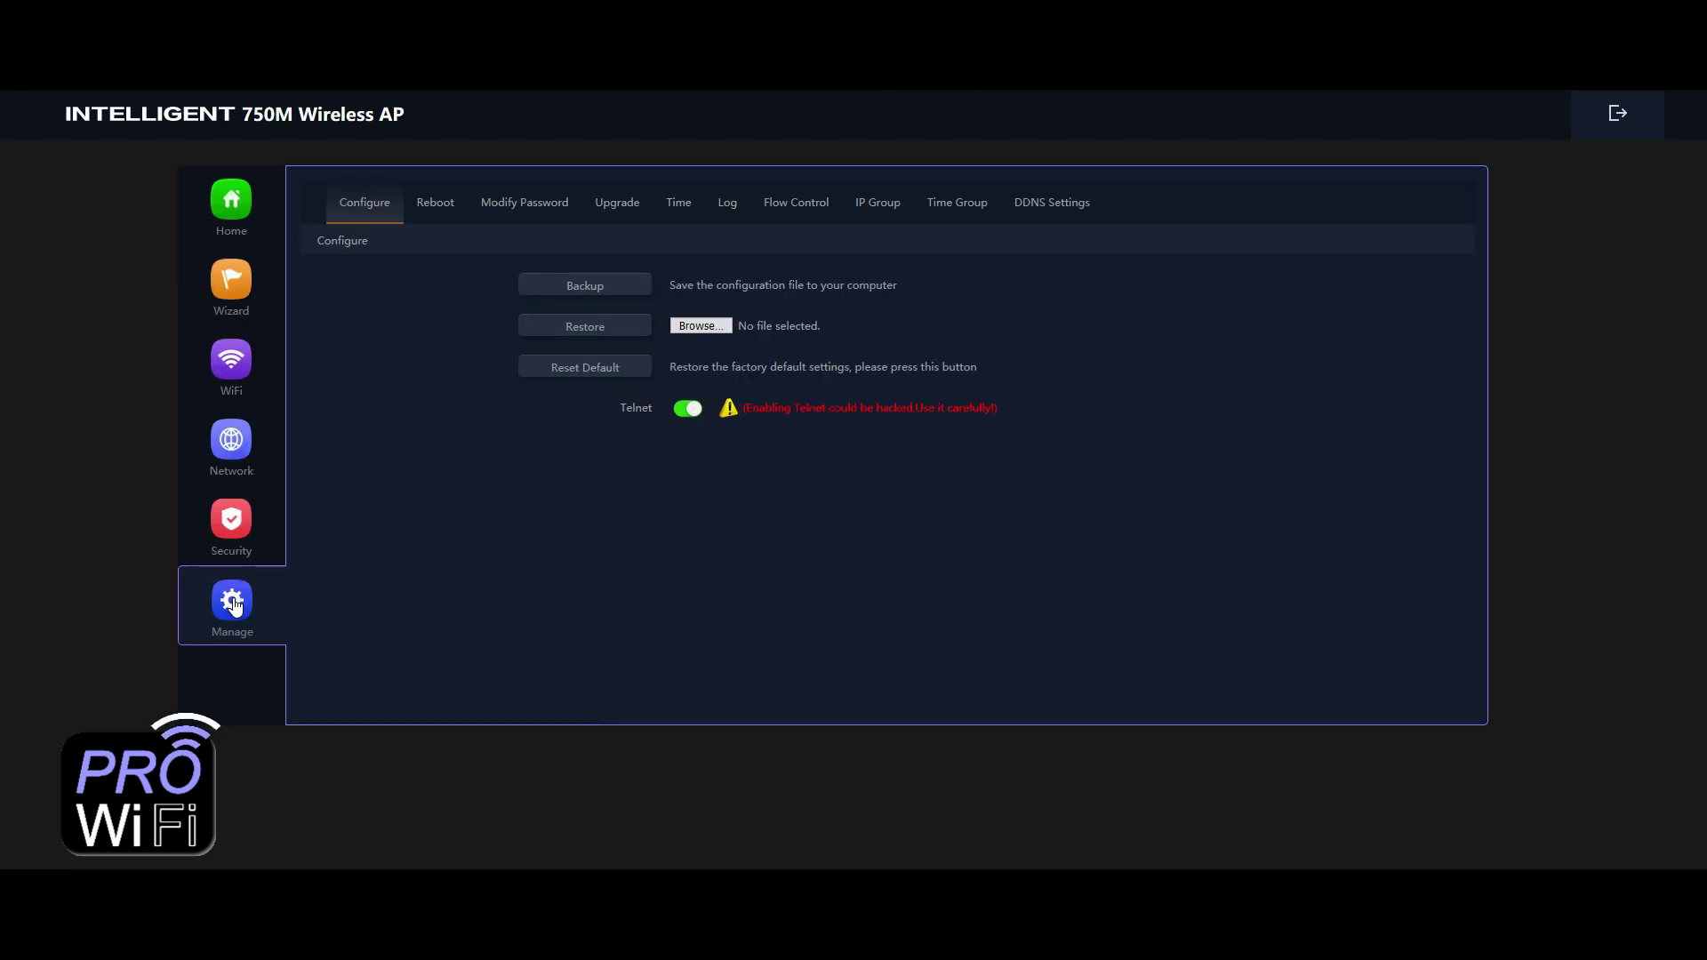
{"action": "left_click", "coordinate": [966, 208]}
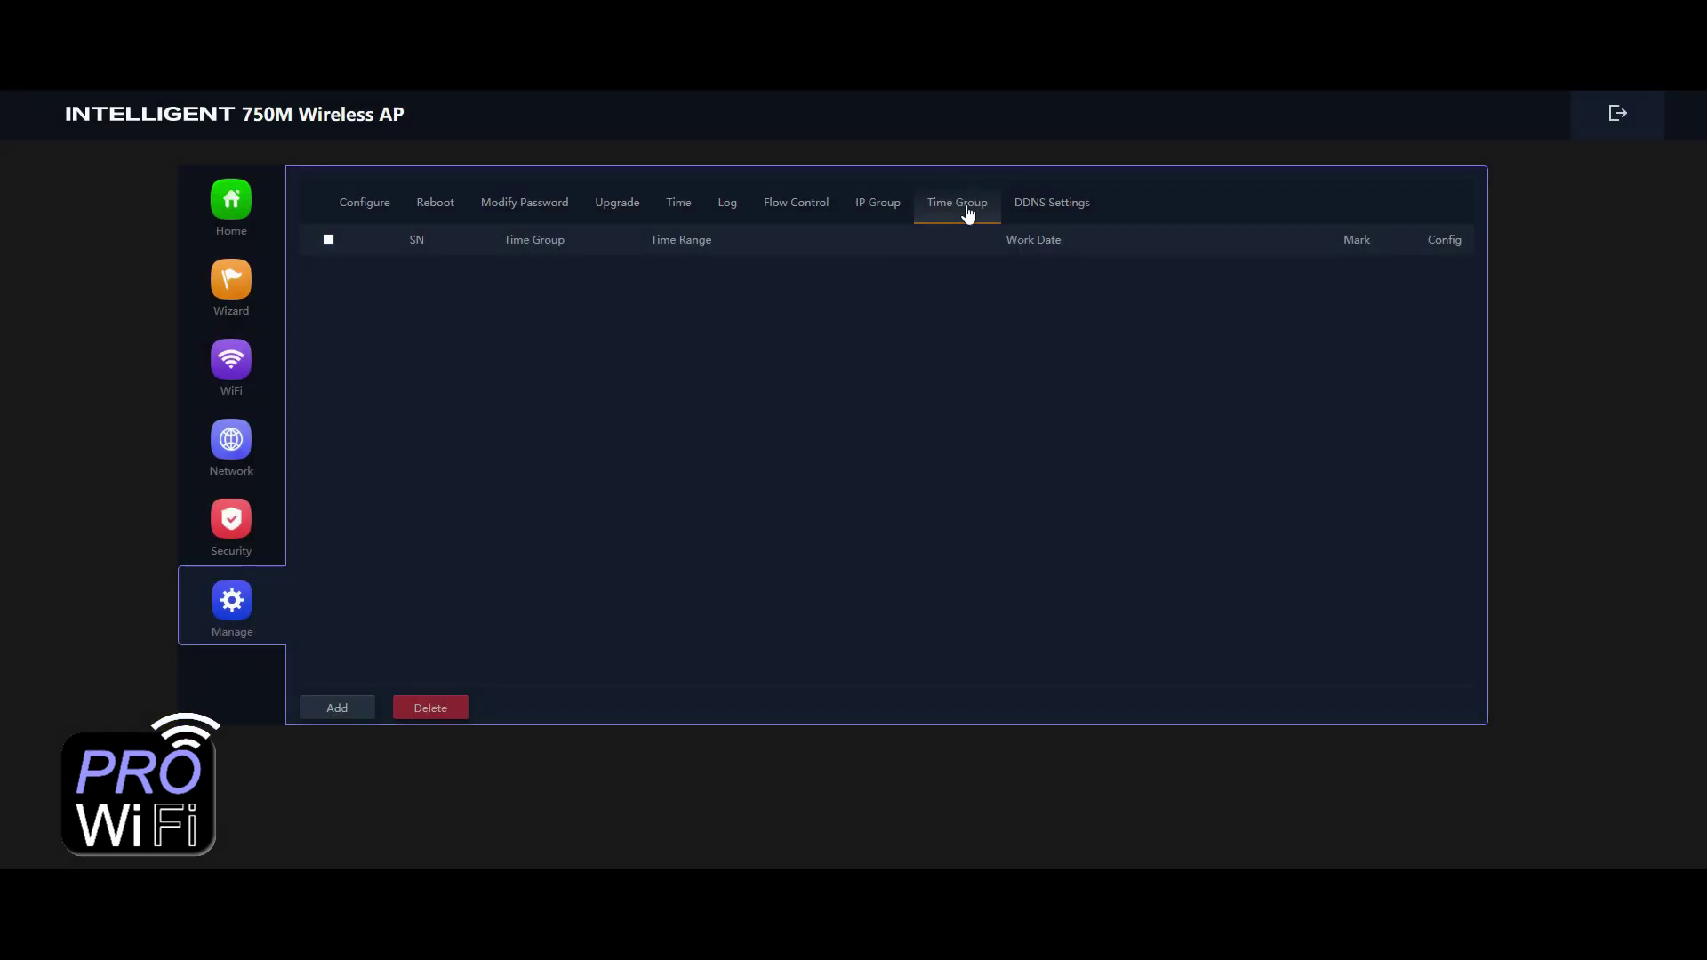
{"action": "left_click", "coordinate": [348, 707]}
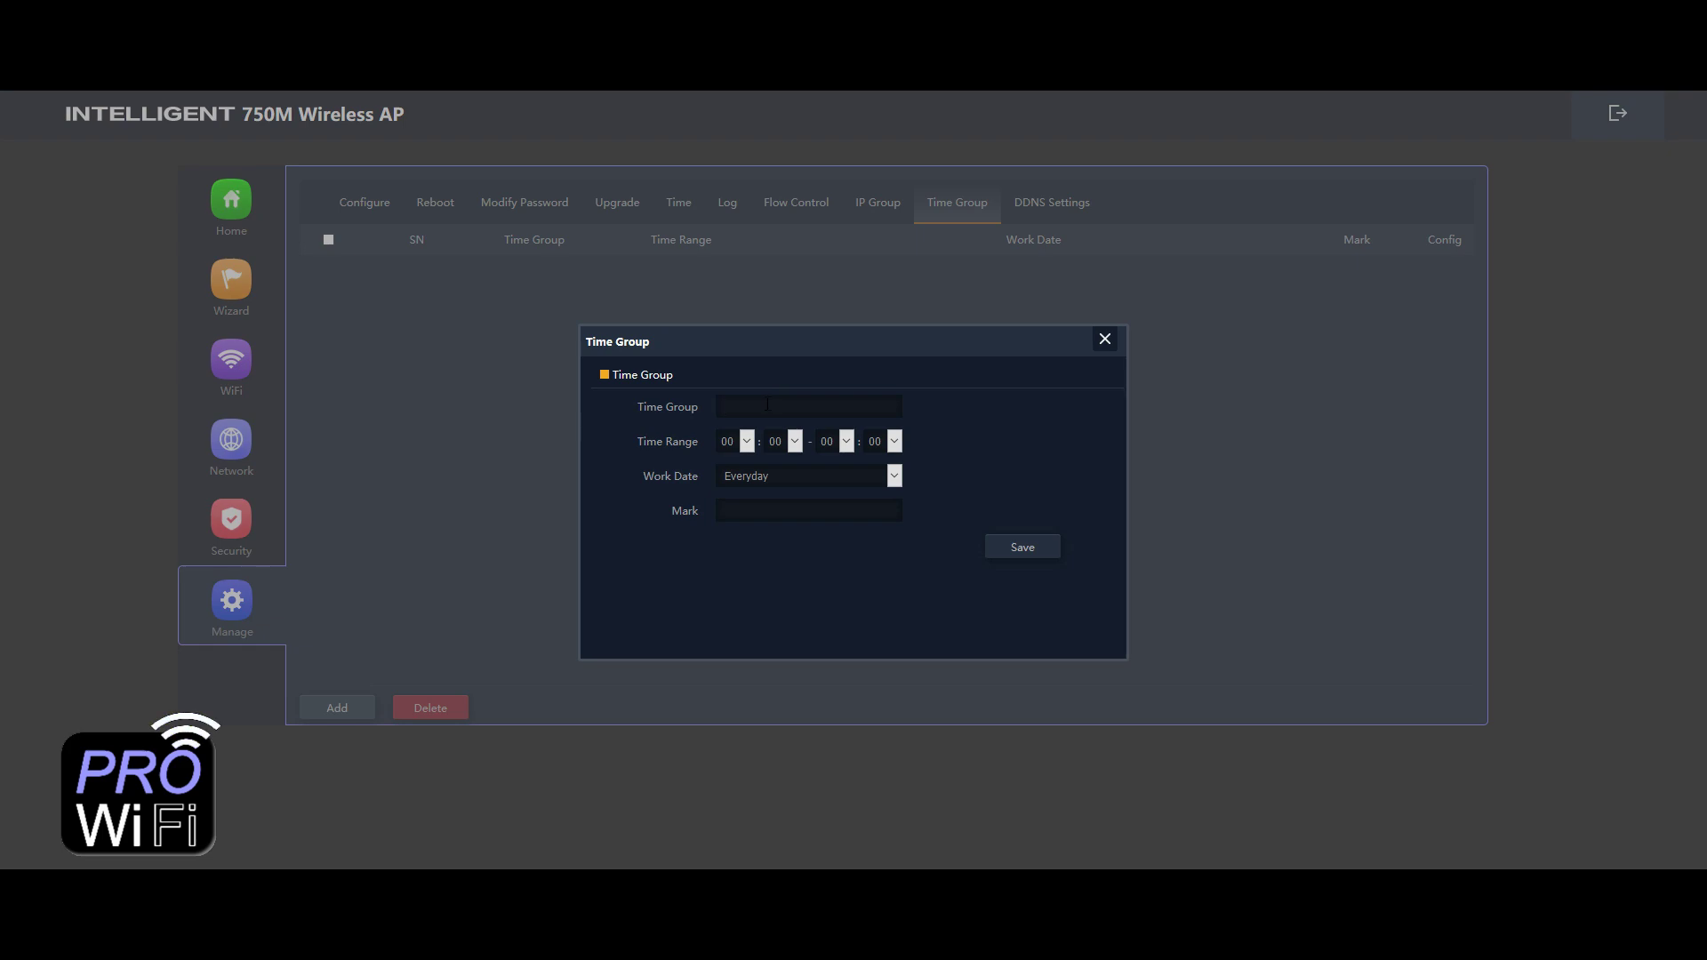
{"action": "type", "text": "Kids"}
{"action": "left_click", "coordinate": [748, 443]}
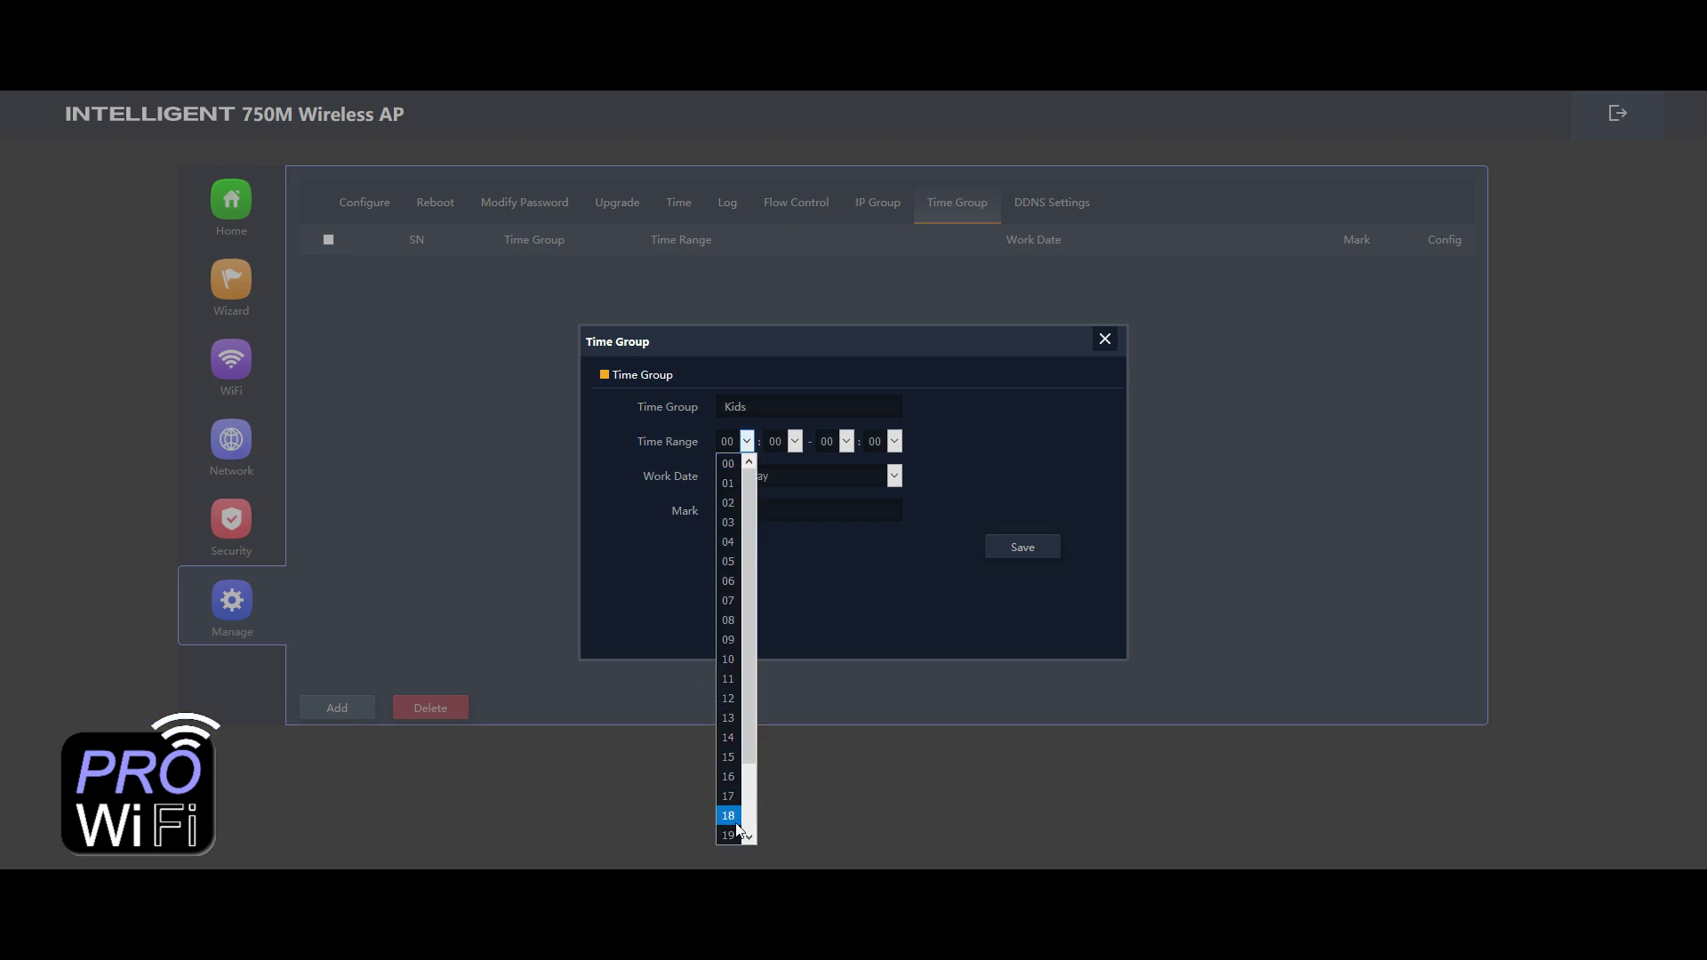
{"action": "scroll", "coordinate": [734, 822], "scroll_direction": "down", "scroll_amount": 1}
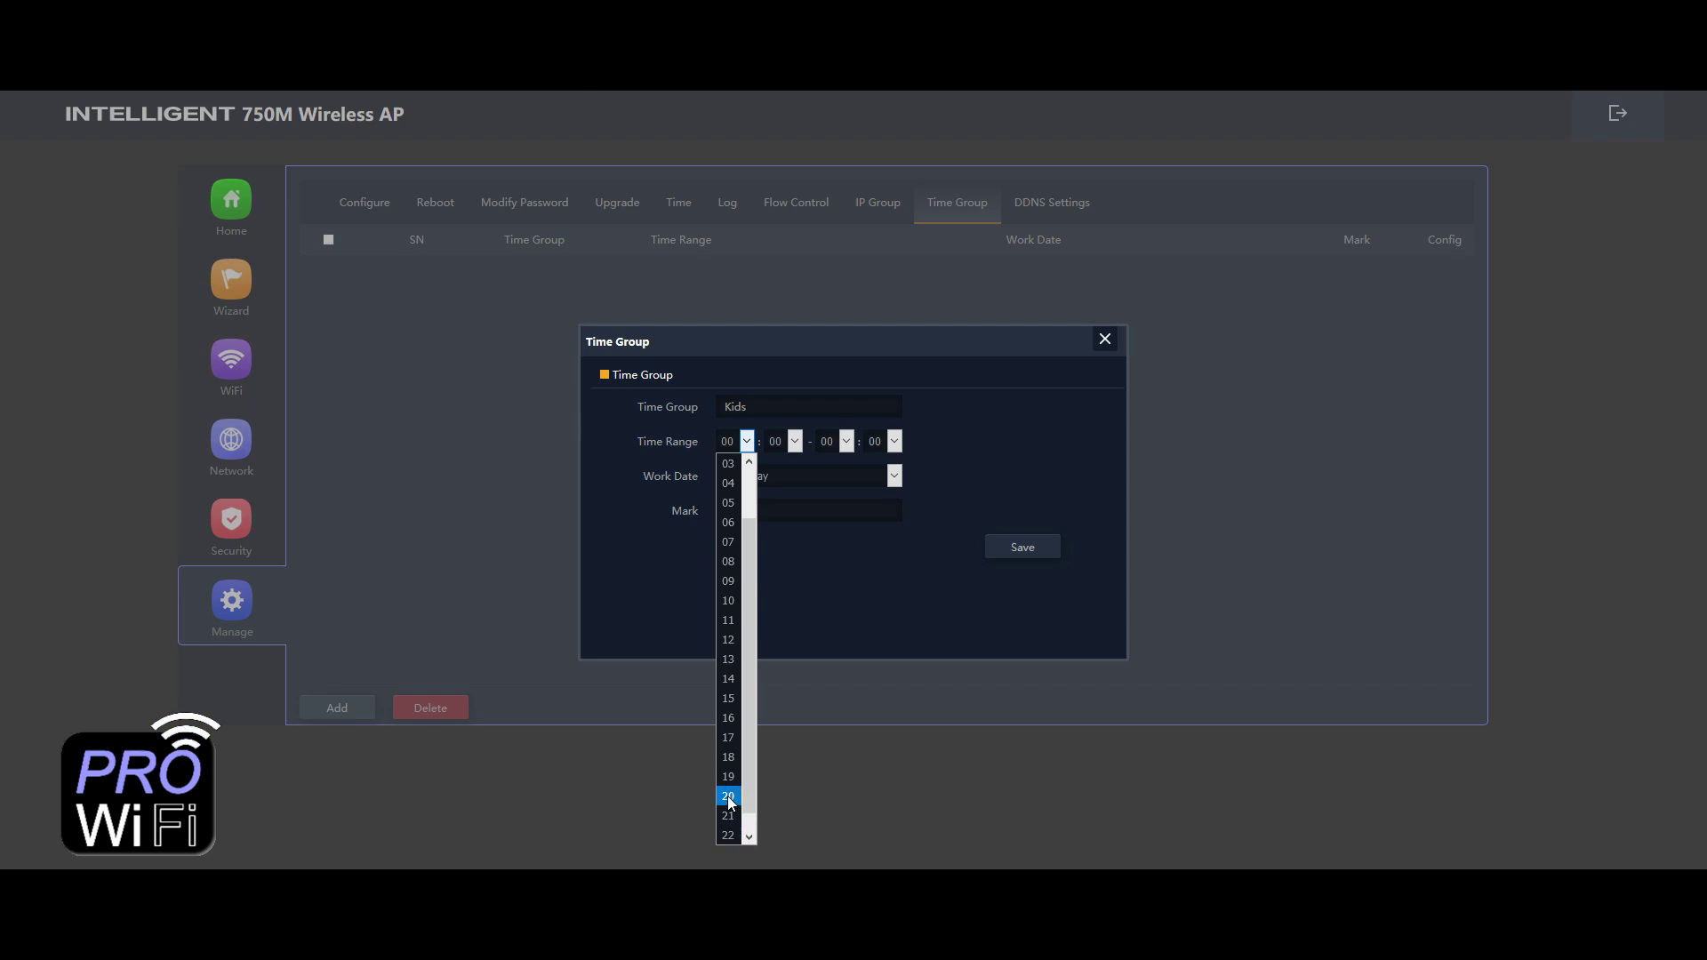
{"action": "left_click", "coordinate": [729, 797]}
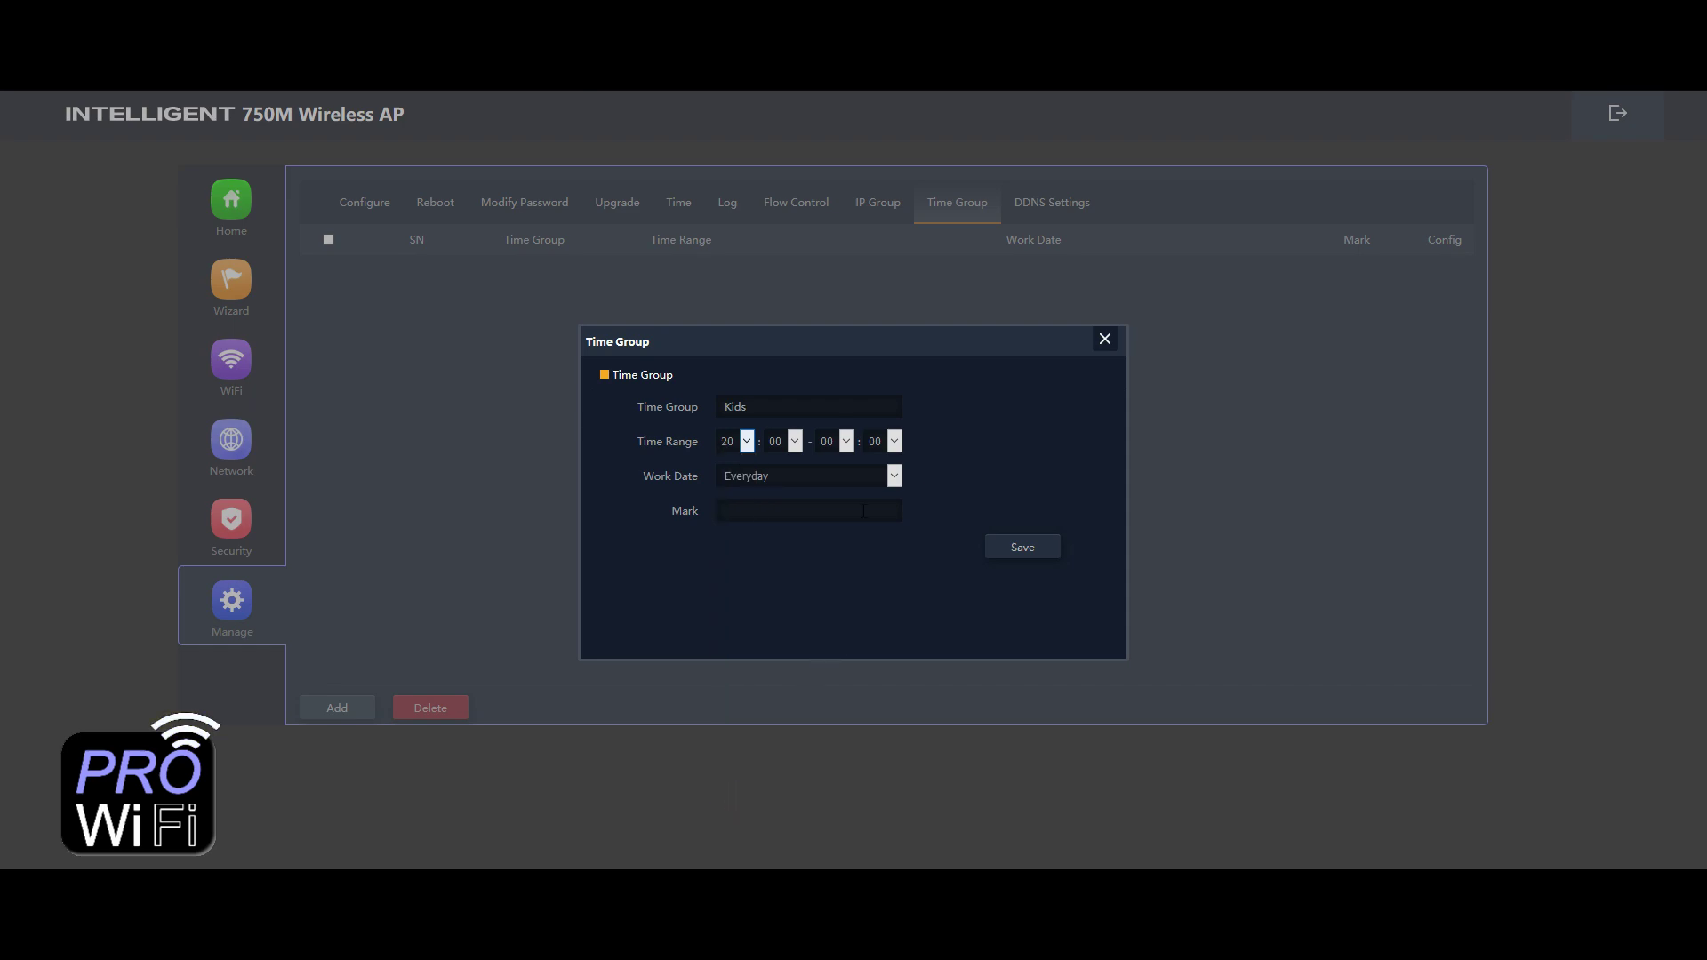
{"action": "left_click", "coordinate": [846, 445]}
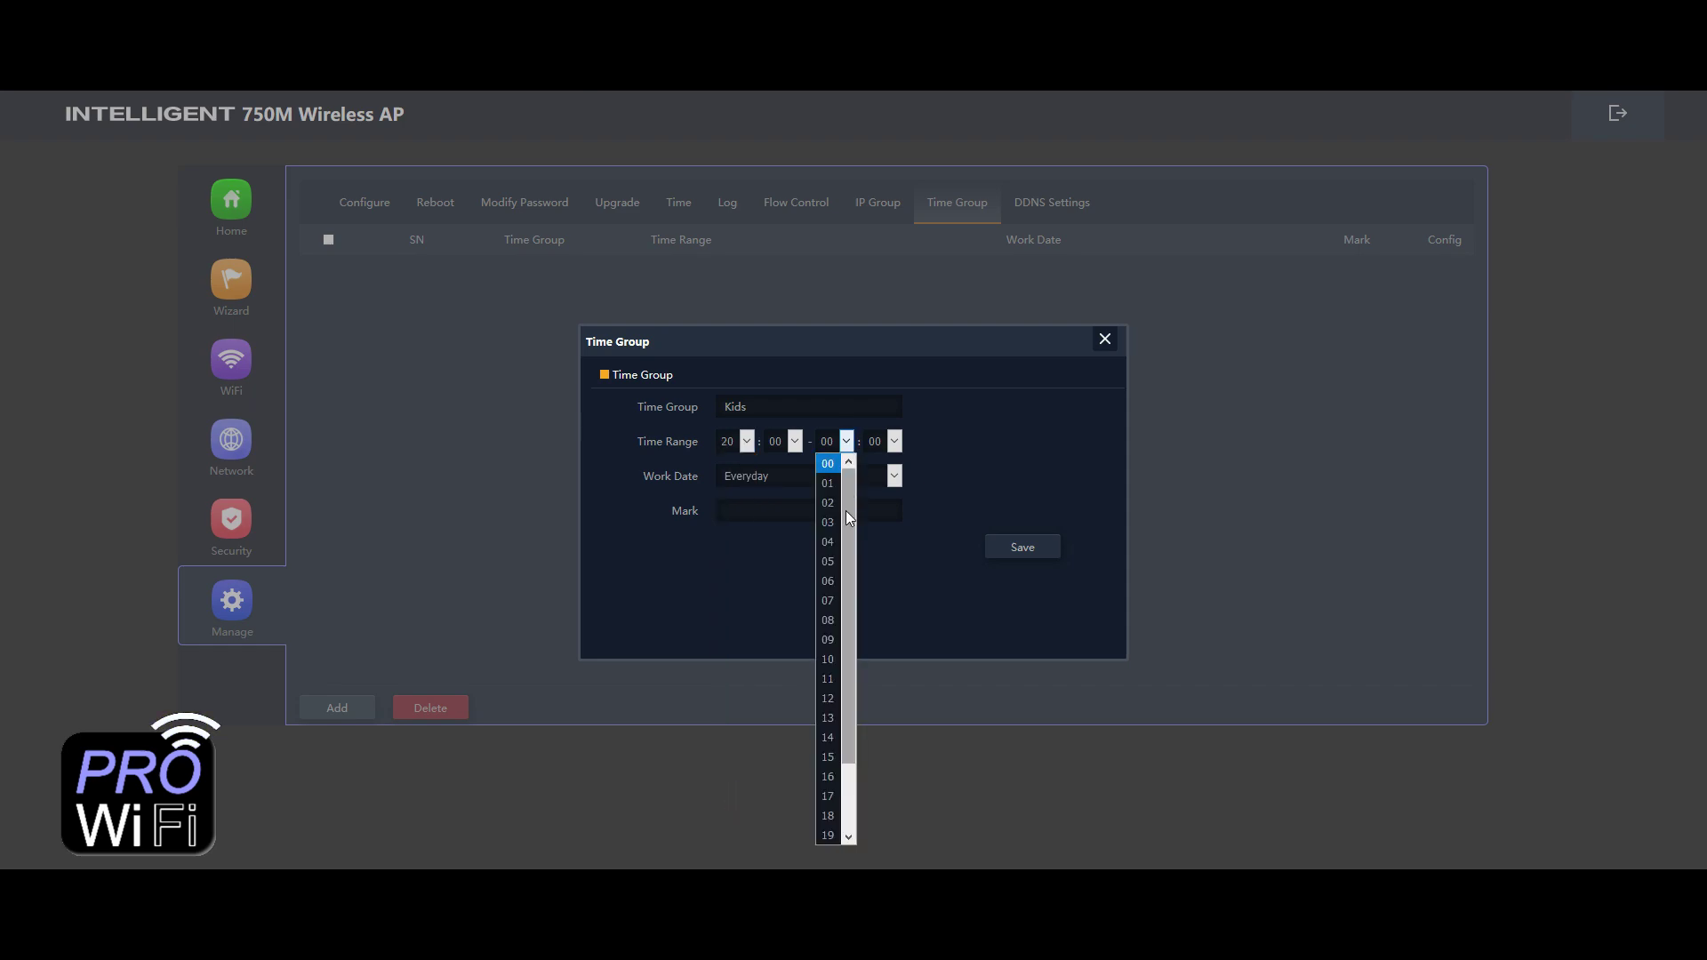
{"action": "left_click", "coordinate": [829, 622]}
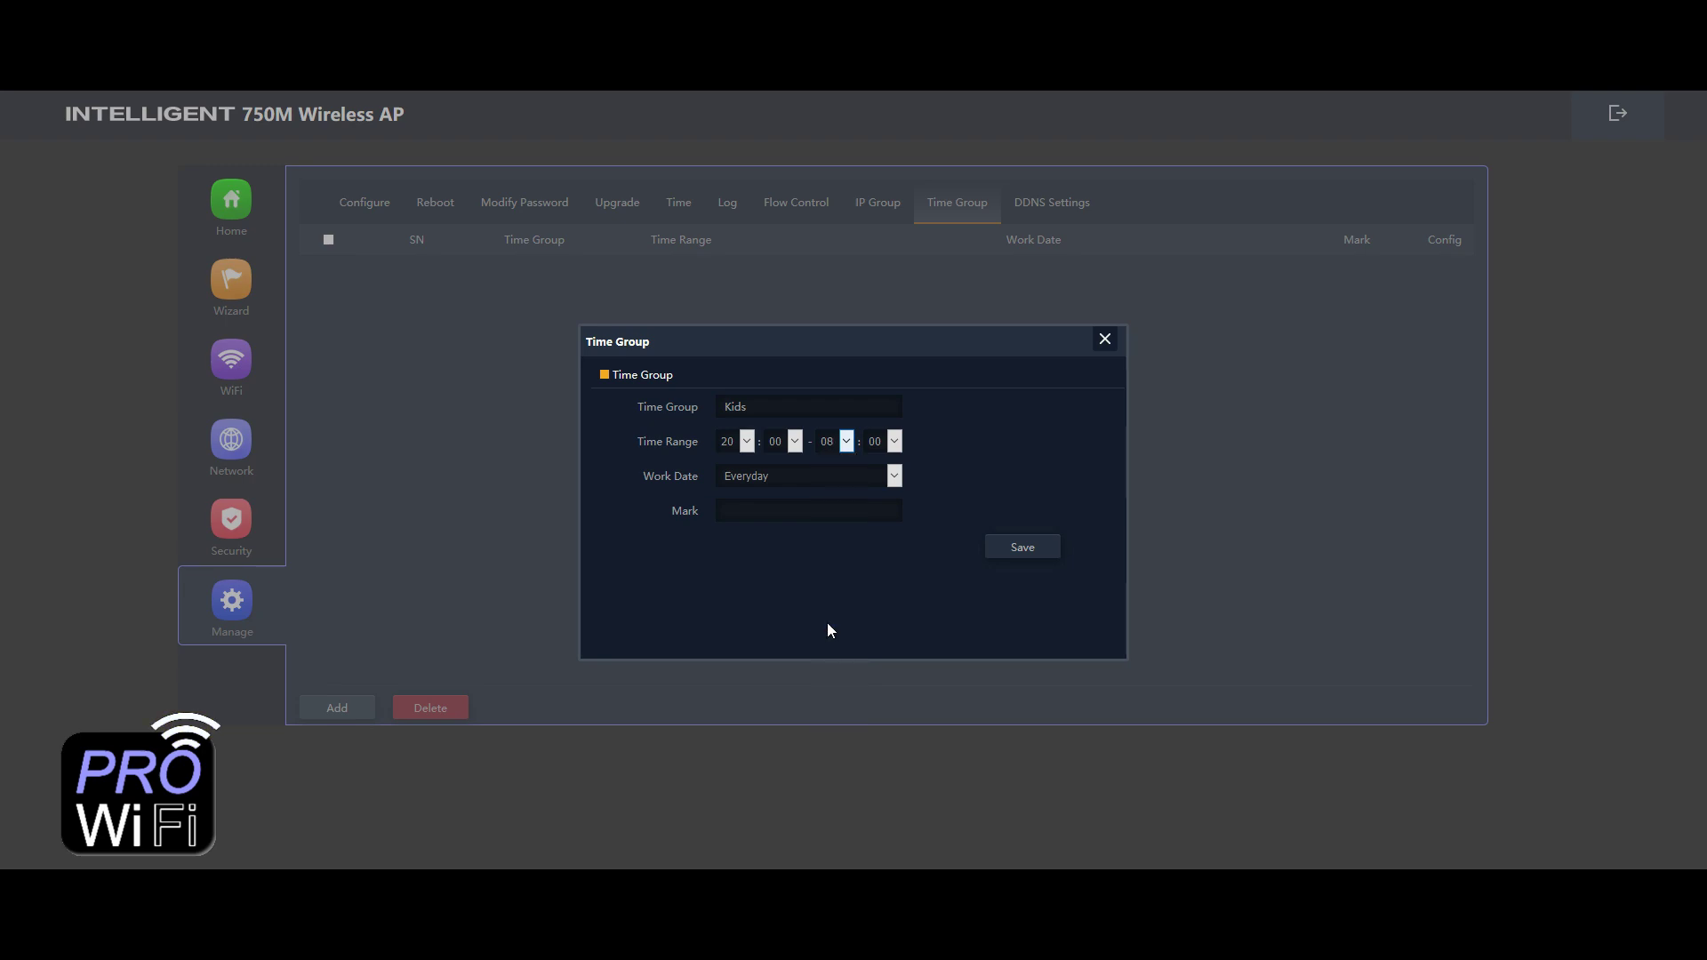
Set the time group to repeat weekly on Mon, Tue, Wed, Thu and Sun, mark it Kids, save it and review its settings.
{"action": "left_click", "coordinate": [894, 478]}
{"action": "left_click", "coordinate": [855, 514]}
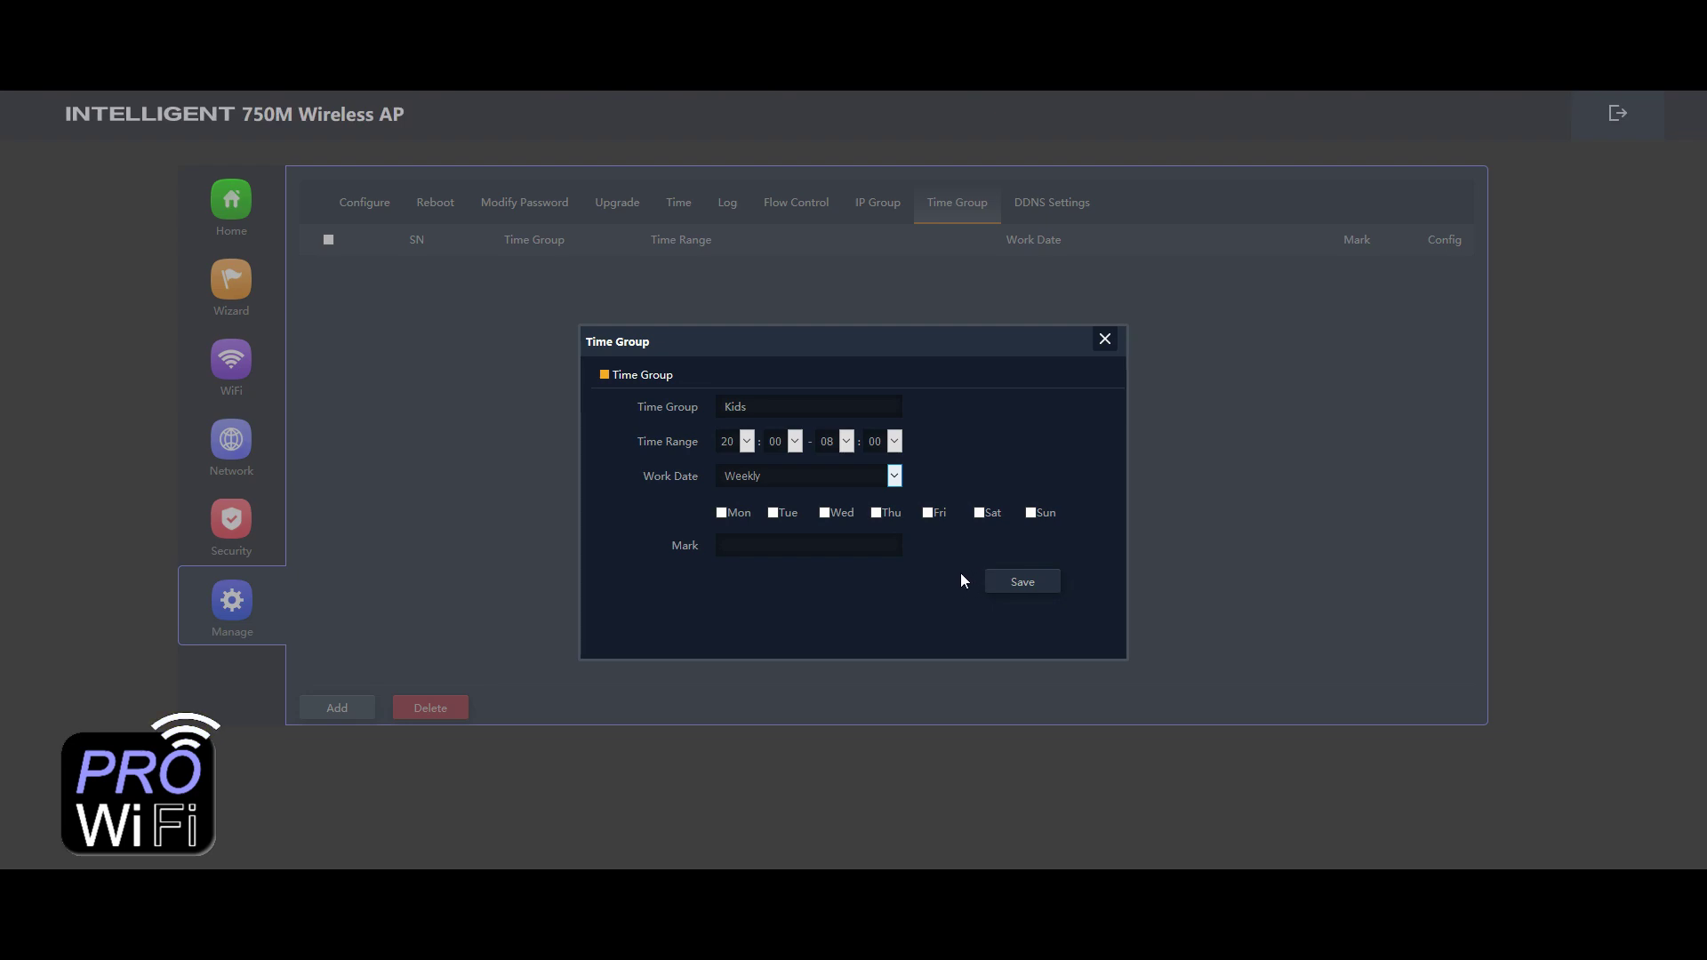
{"action": "left_click", "coordinate": [1031, 514]}
{"action": "left_click", "coordinate": [876, 514]}
{"action": "left_click", "coordinate": [824, 514]}
{"action": "left_click", "coordinate": [773, 514]}
{"action": "left_click", "coordinate": [722, 514]}
{"action": "type", "text": "Kids wifi"}
{"action": "left_click", "coordinate": [1049, 584]}
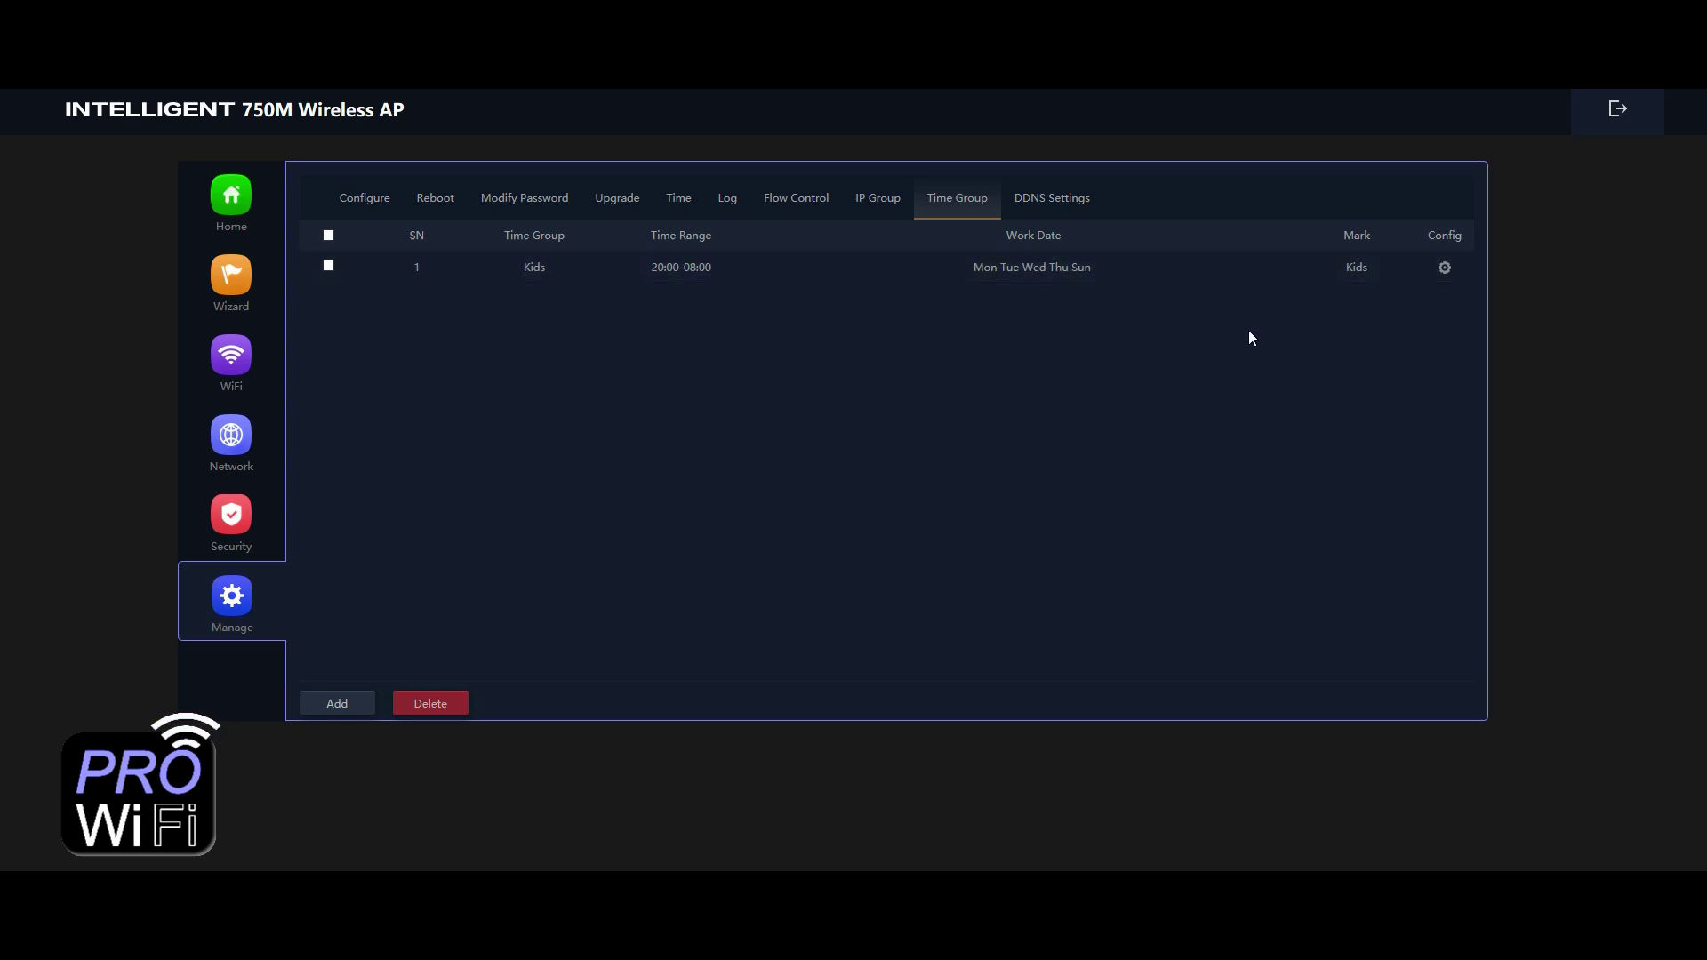
{"action": "left_click", "coordinate": [1445, 271]}
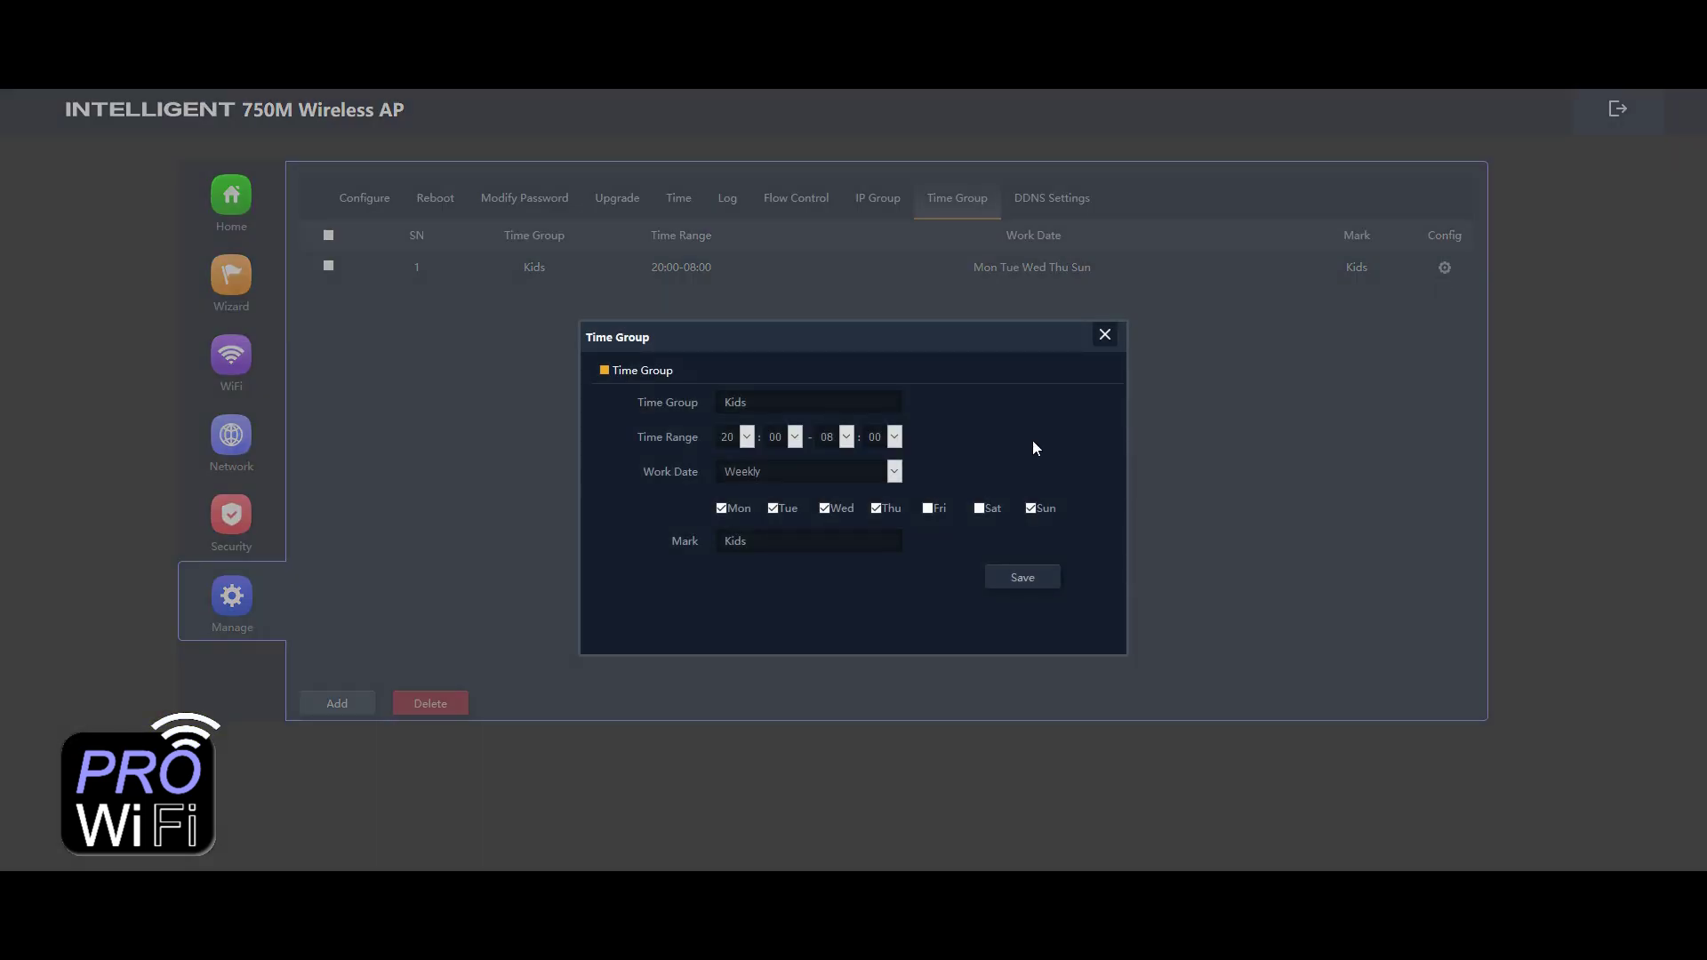
{"action": "left_click", "coordinate": [1106, 336]}
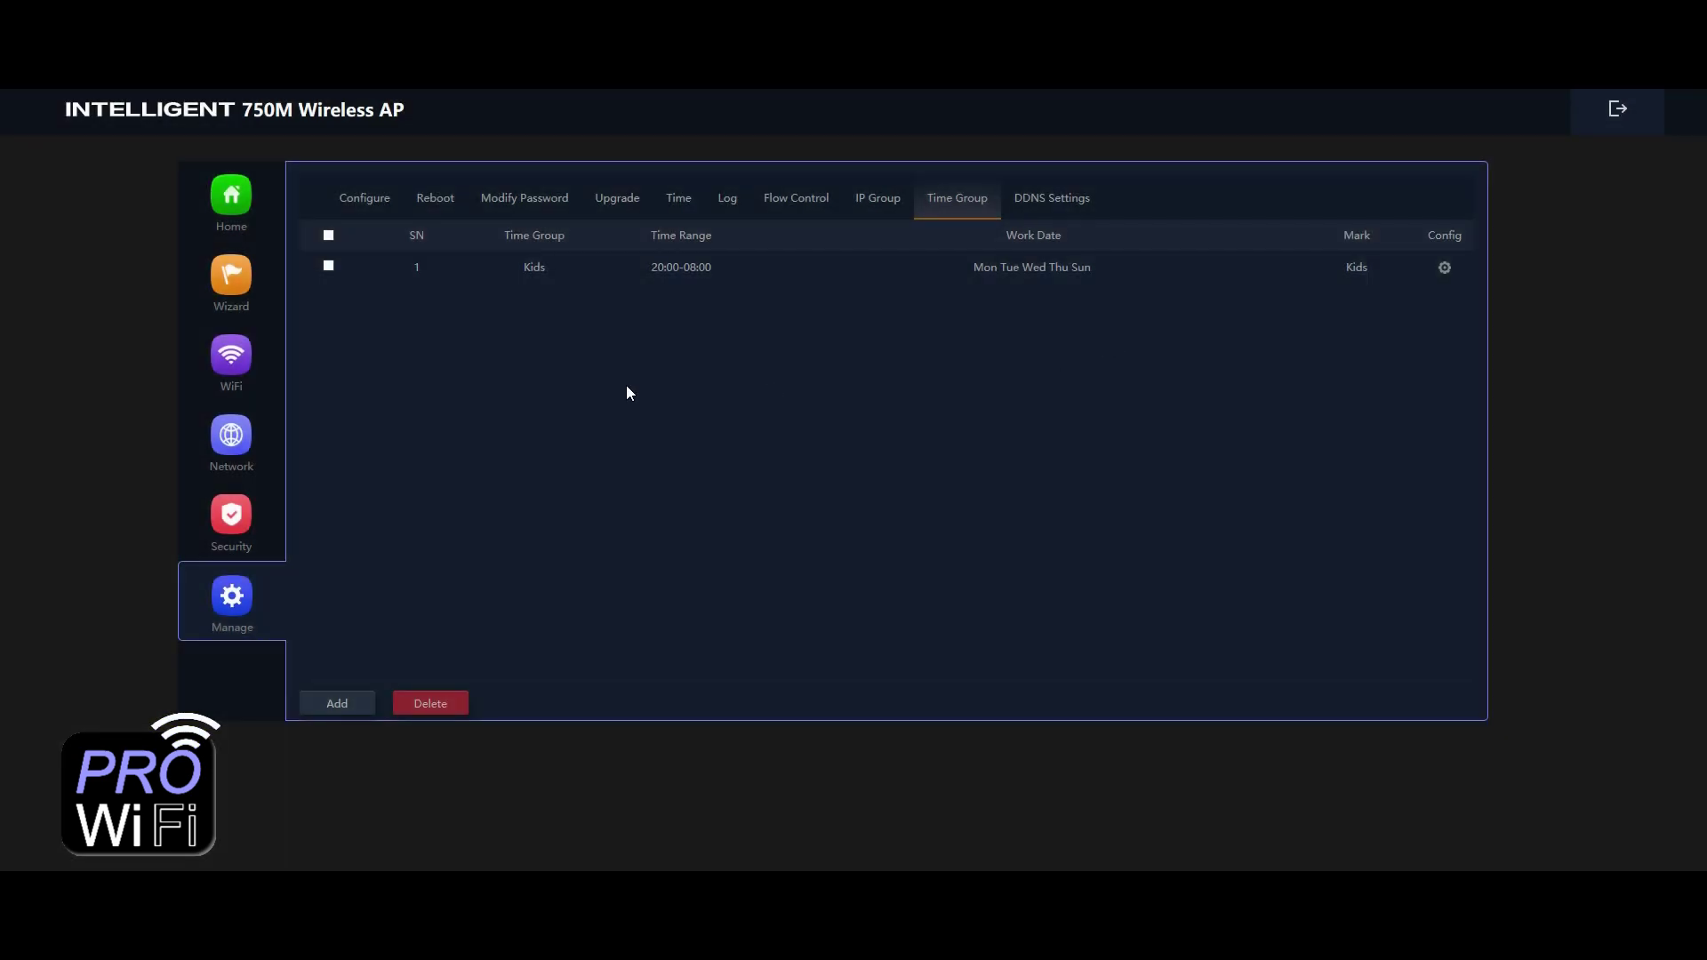
Set the security MAC filter mode to the prohibited rules option.
{"action": "left_click", "coordinate": [235, 514]}
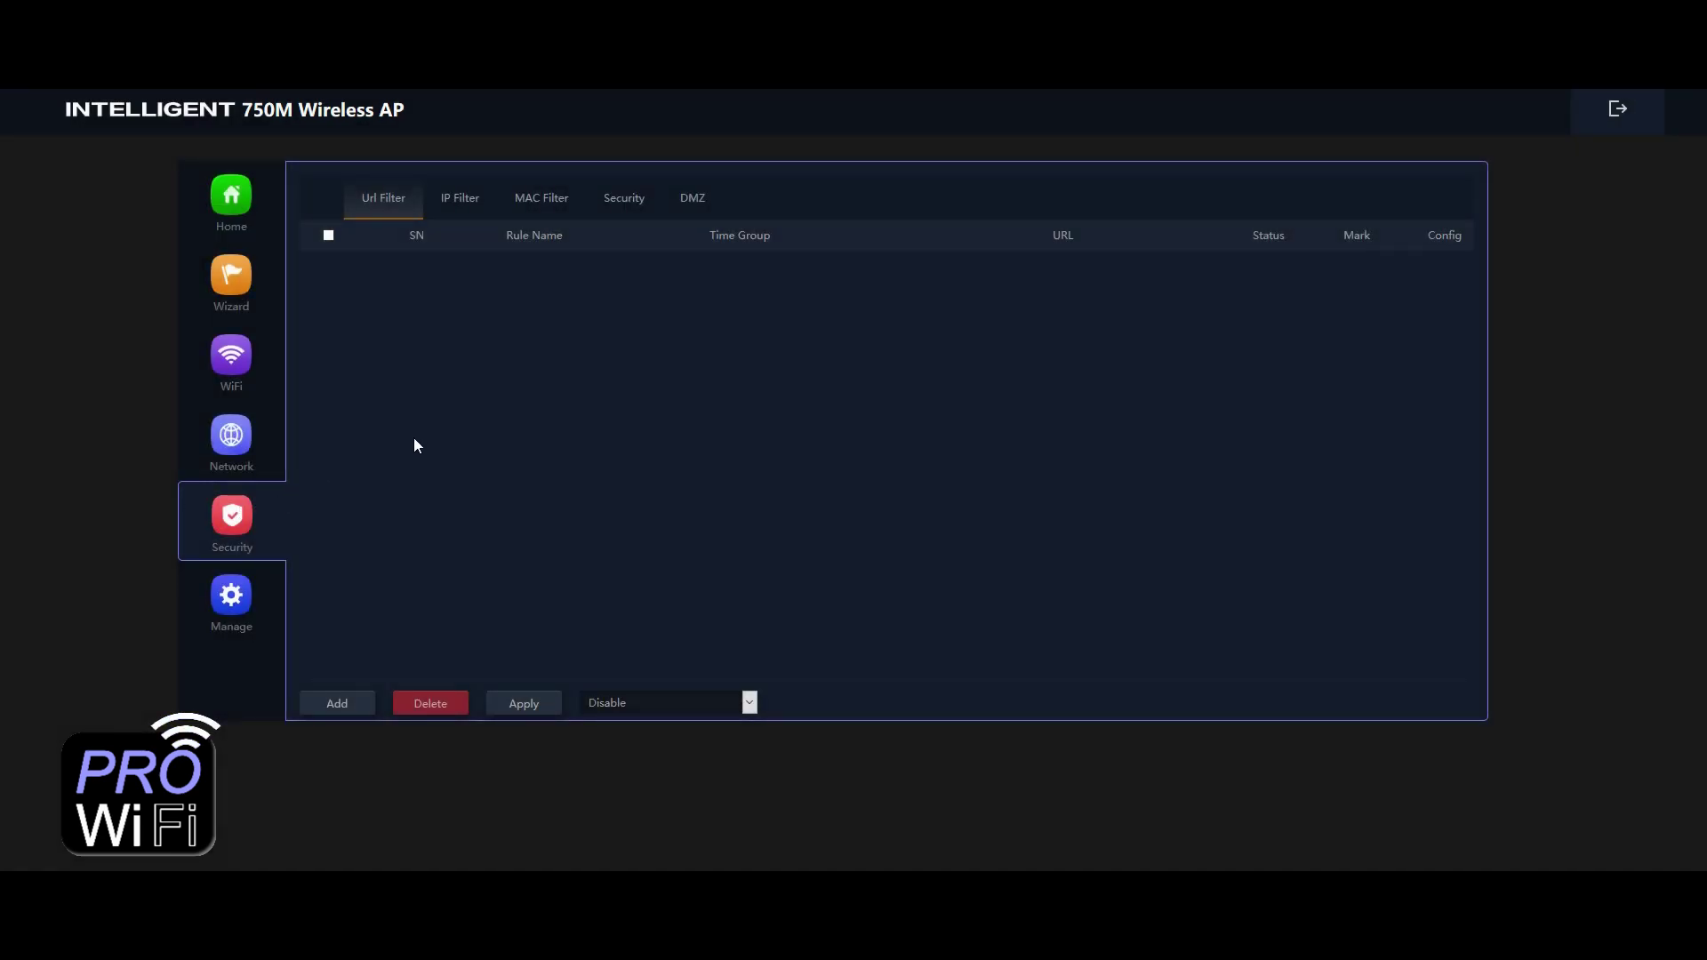
{"action": "left_click", "coordinate": [544, 212]}
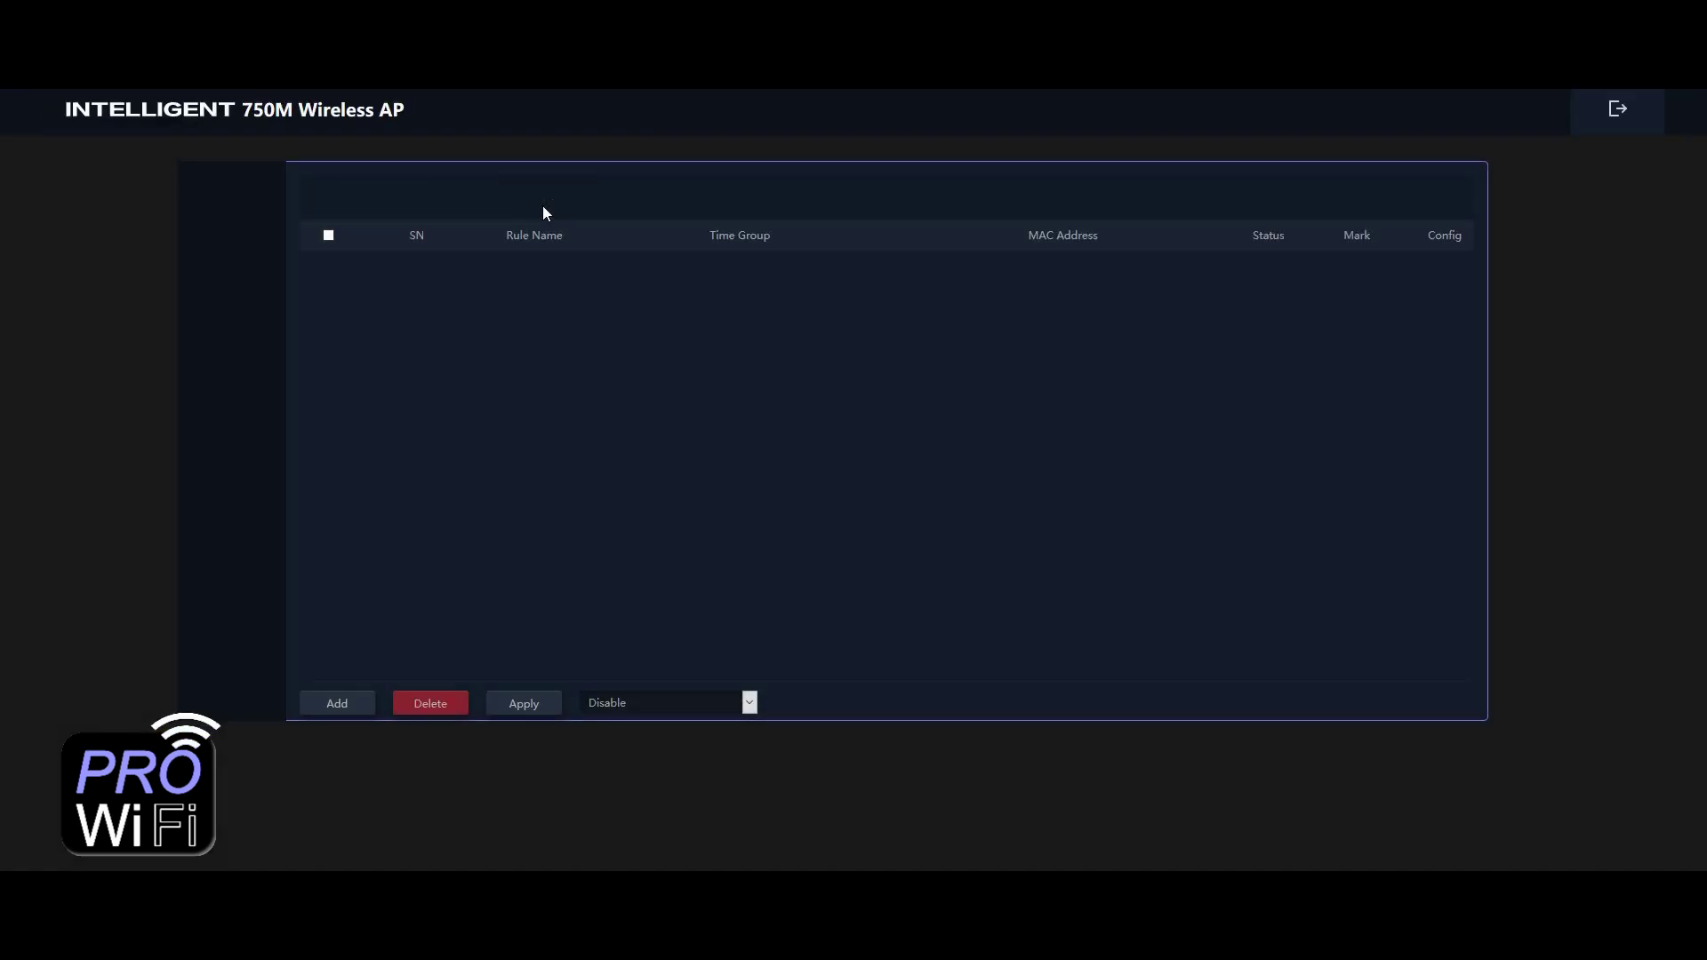
{"action": "left_click", "coordinate": [686, 706]}
{"action": "left_click", "coordinate": [666, 764]}
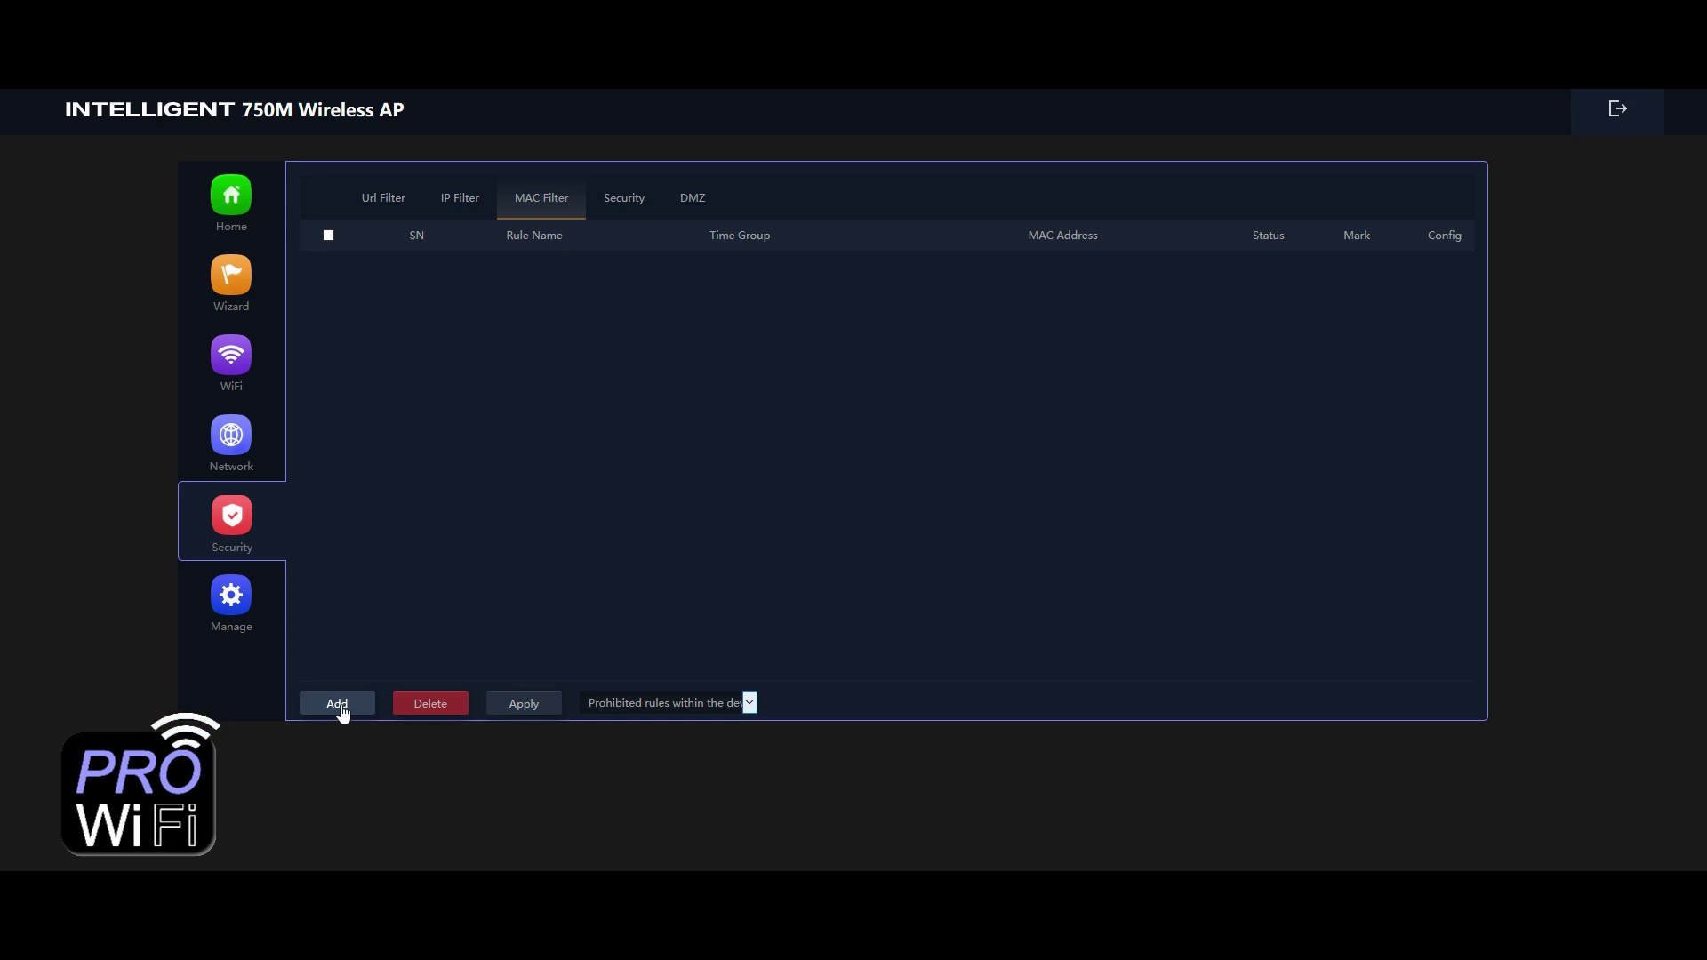
Add and save a MAC filter rule named Kids WiFi with time group Kids, taking the MAC address from scanned station 2E0LXY.
{"action": "left_click", "coordinate": [341, 709]}
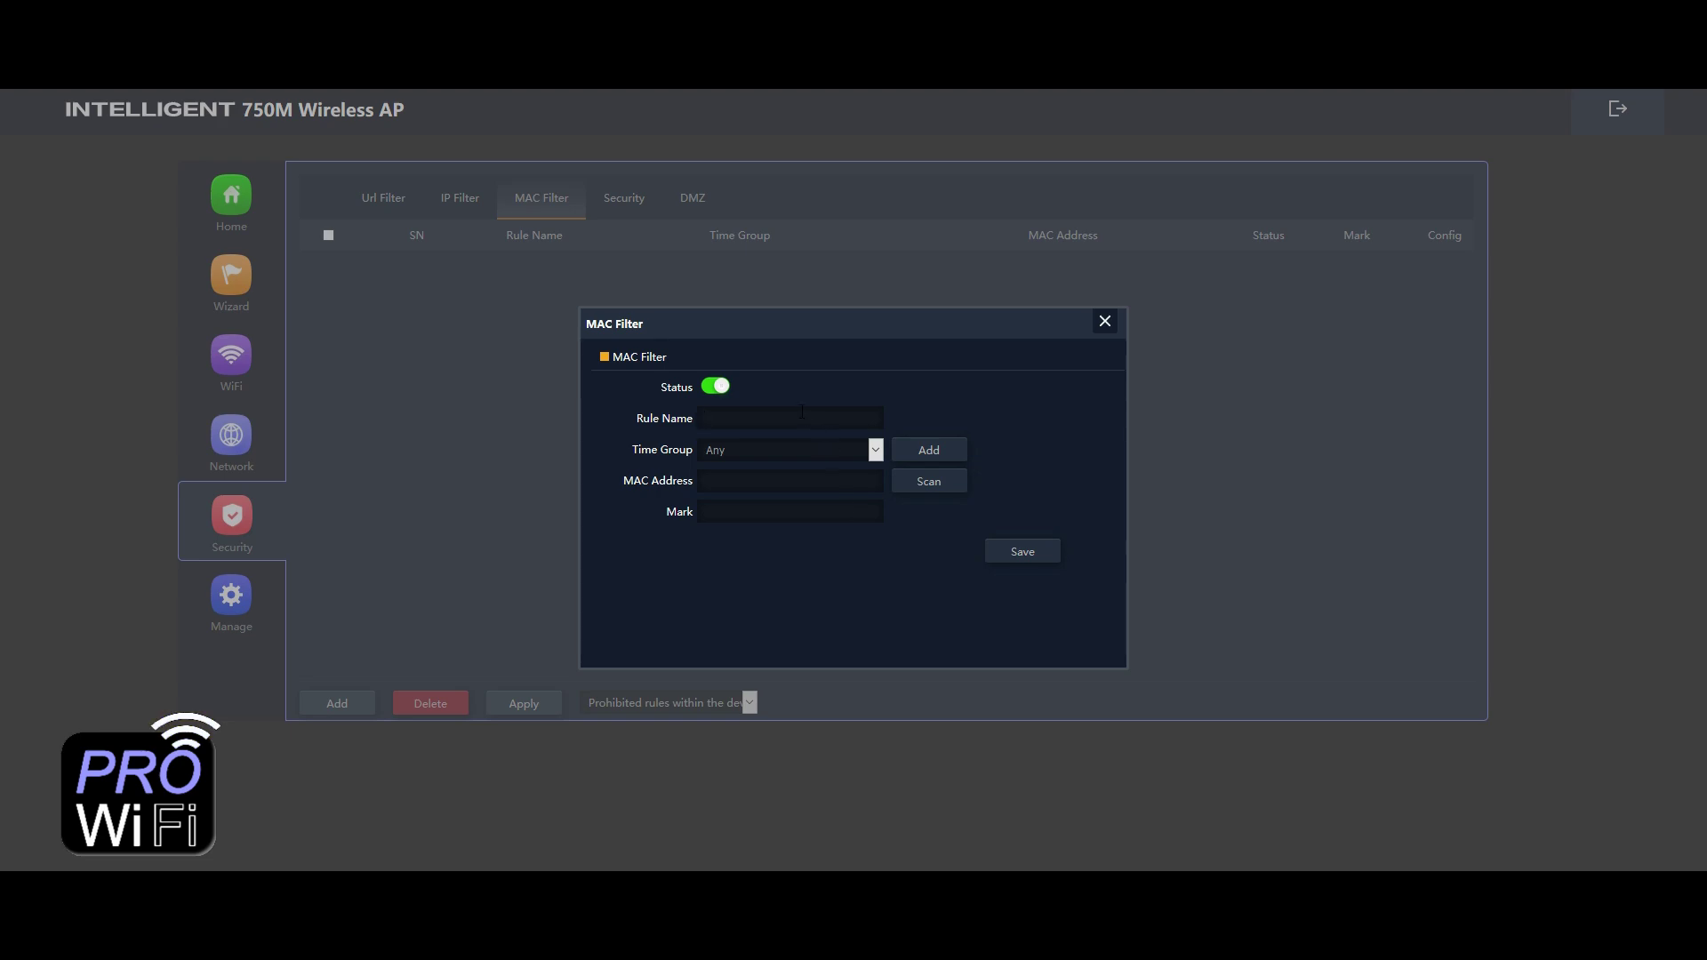
{"action": "type", "text": "Kids WiFi"}
{"action": "left_click", "coordinate": [874, 451]}
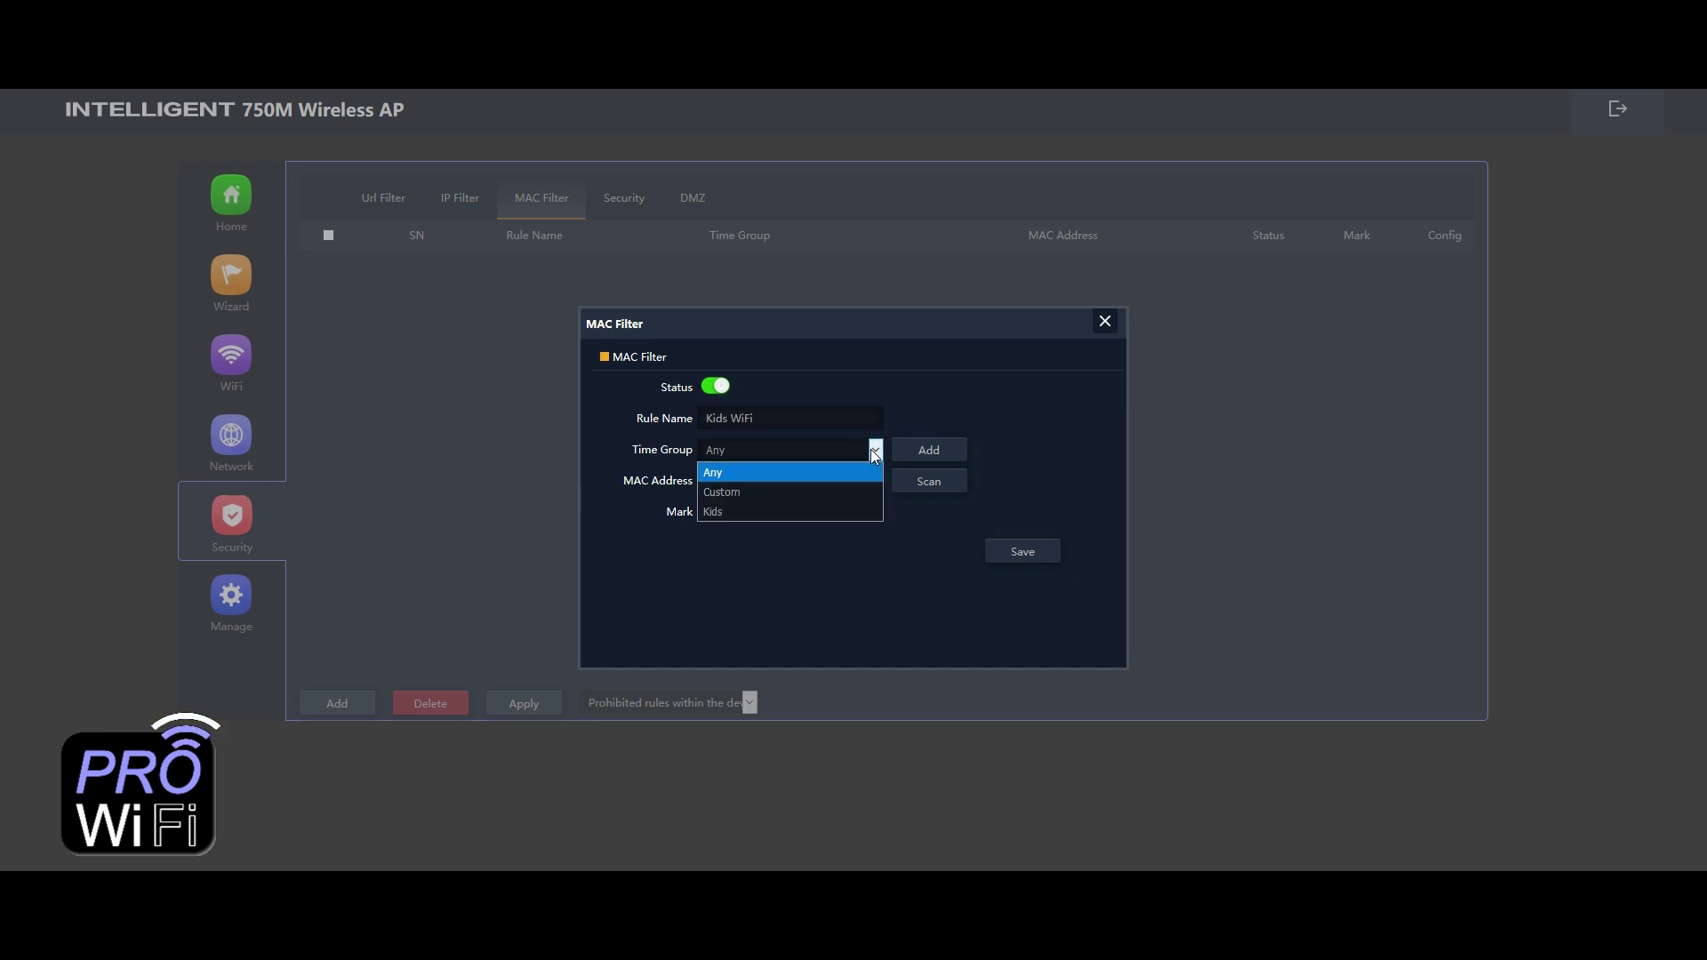
{"action": "left_click", "coordinate": [724, 514]}
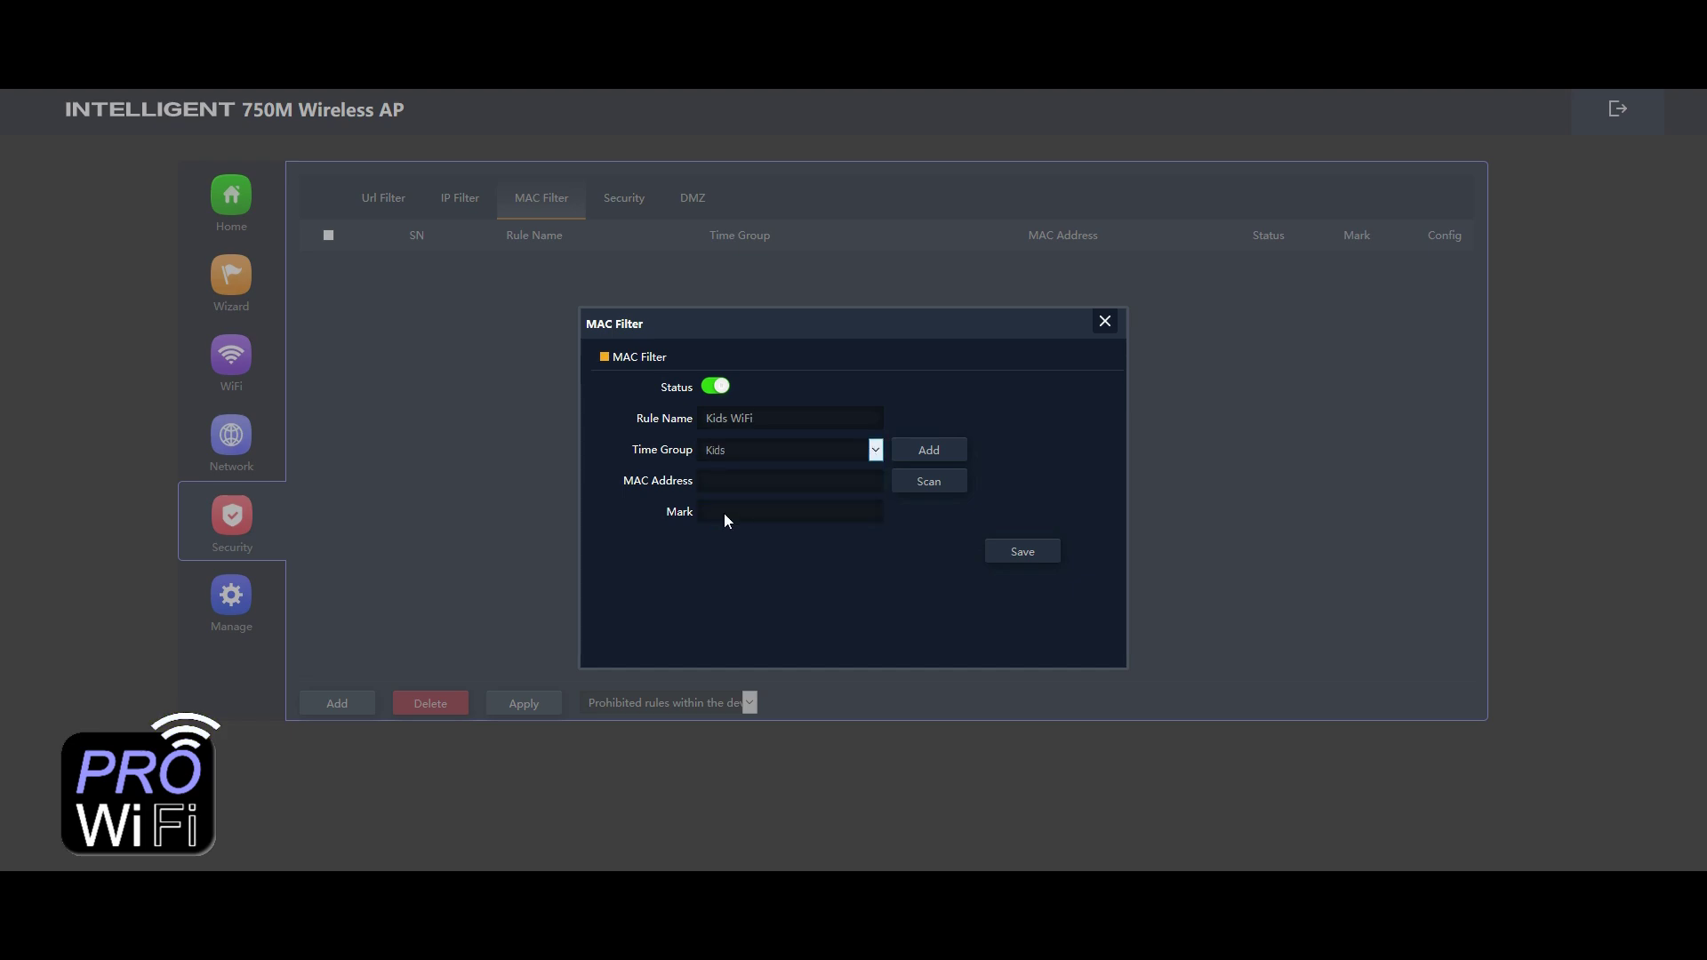
{"action": "left_click", "coordinate": [937, 481]}
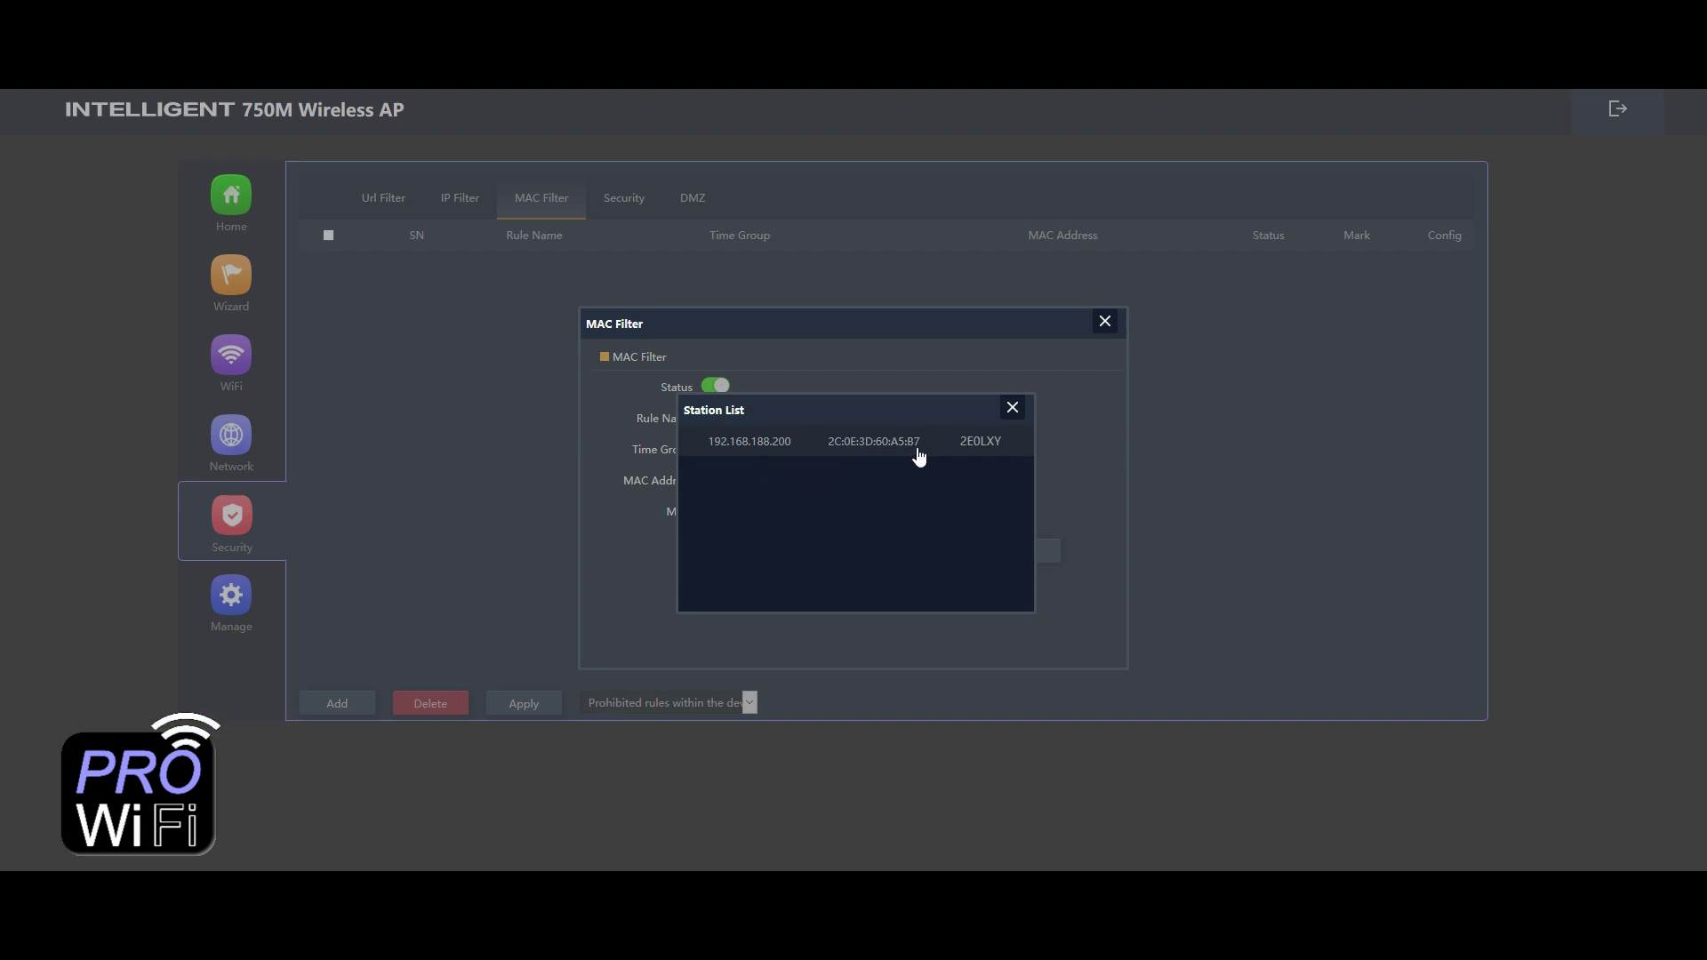
{"action": "left_click", "coordinate": [982, 441]}
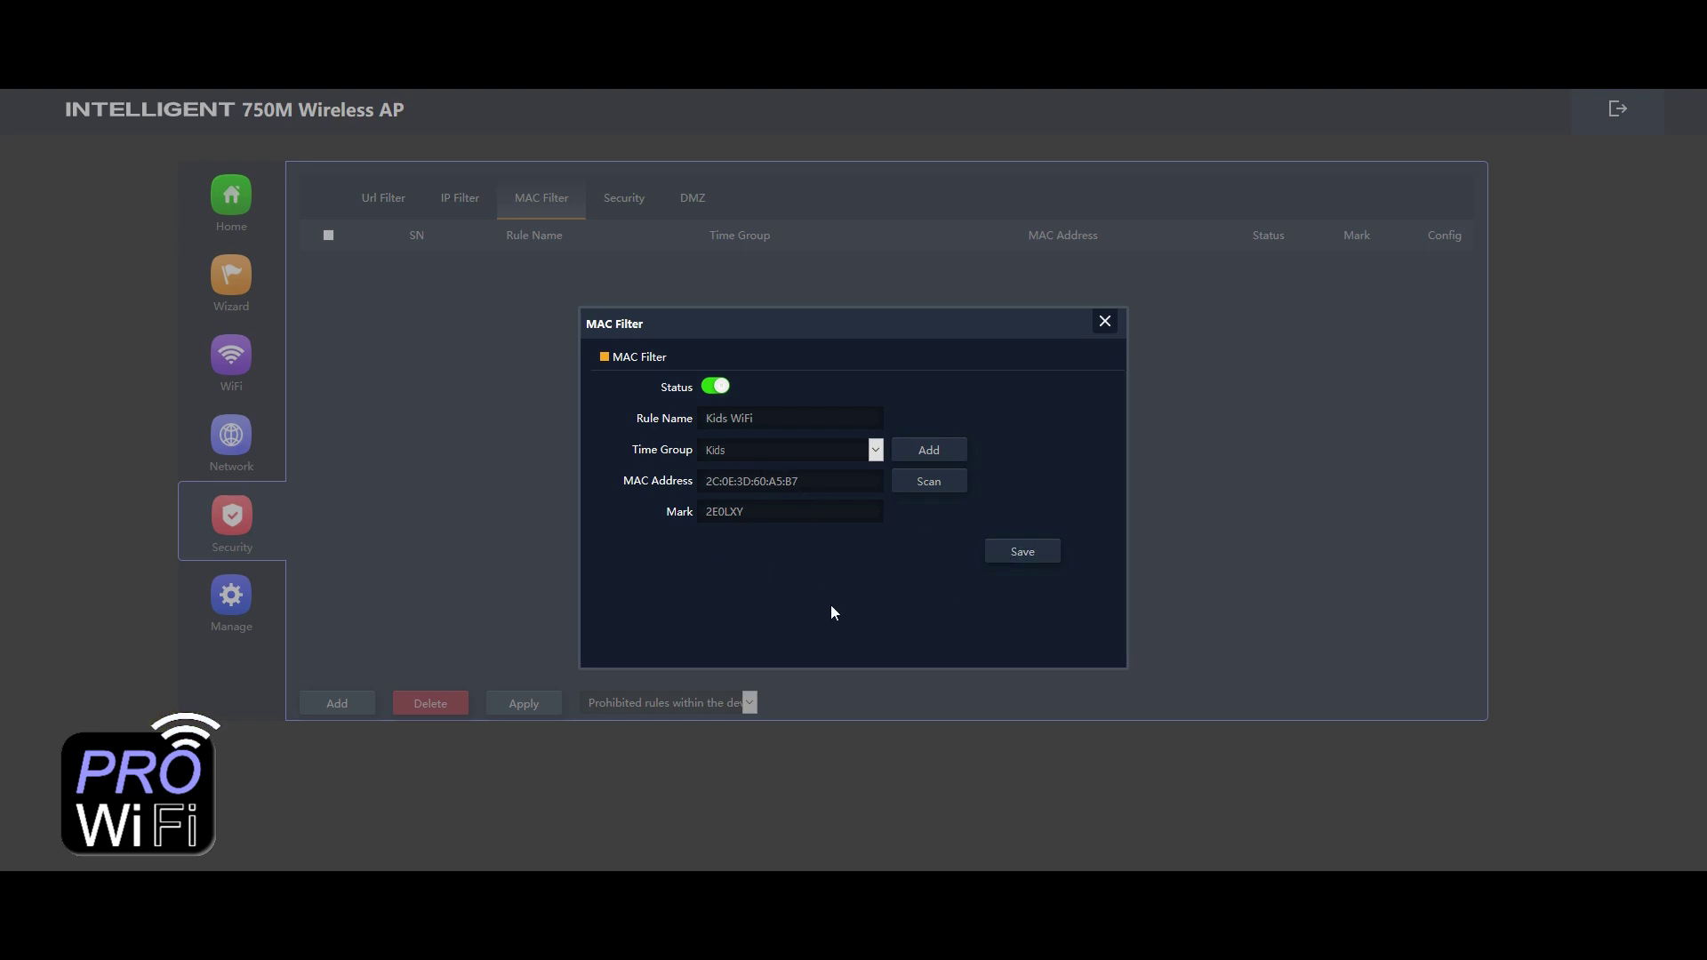
{"action": "left_click", "coordinate": [1020, 553]}
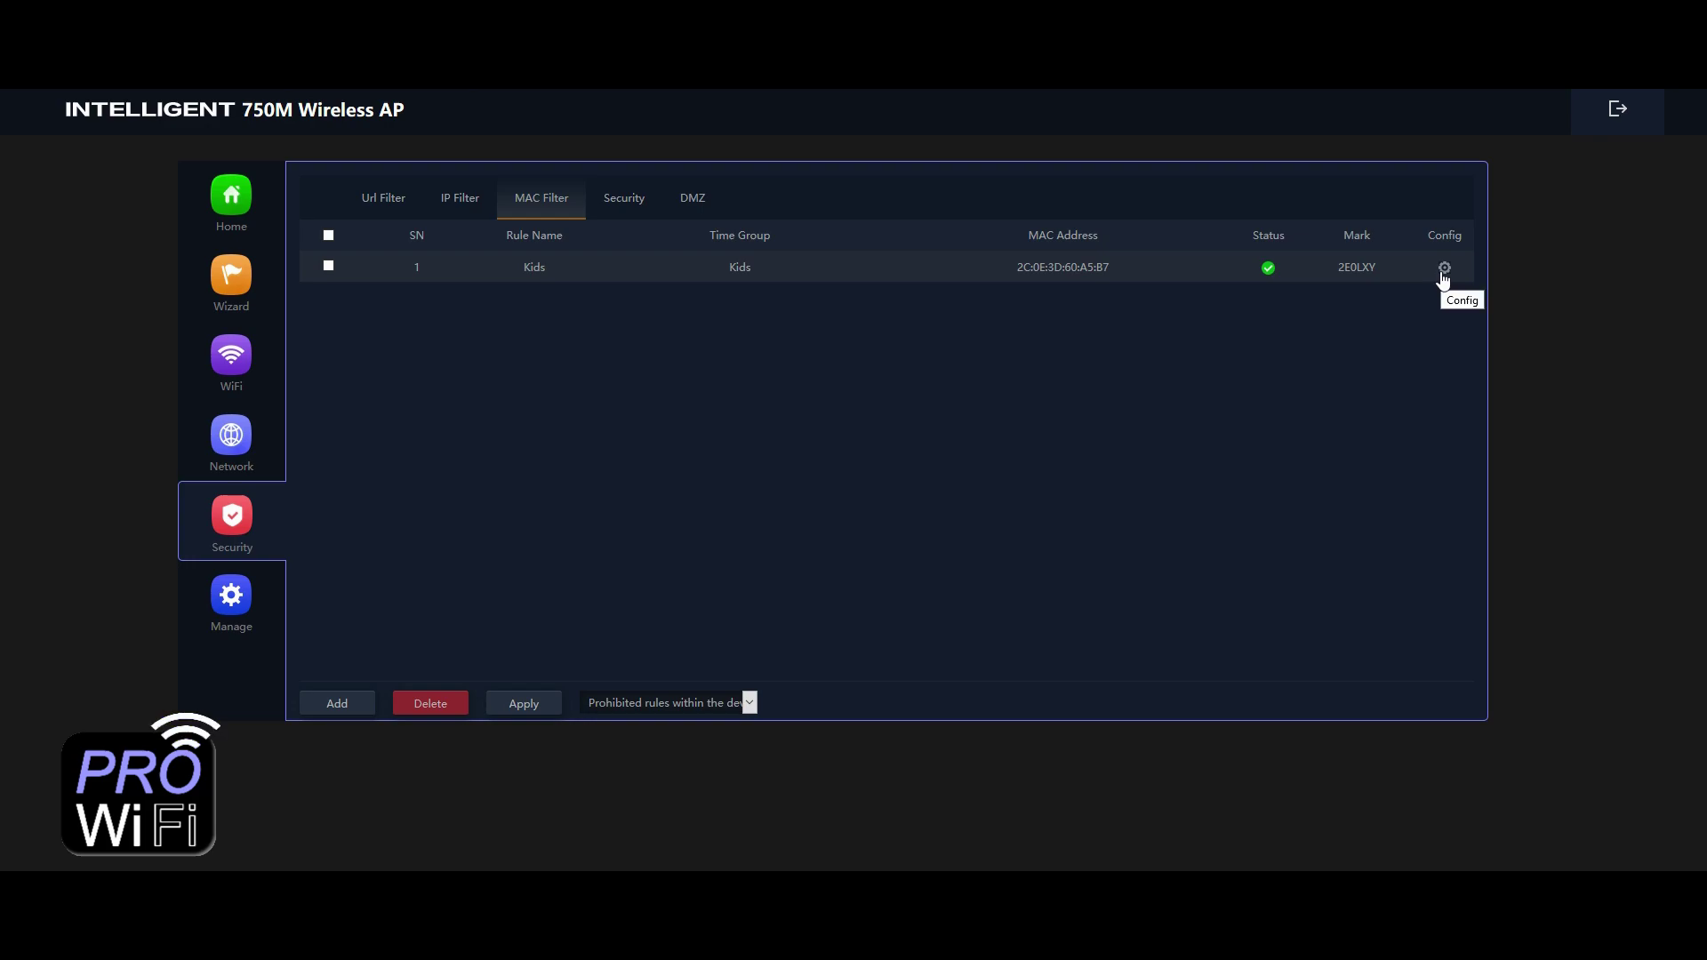
Review the saved MAC filter rule's settings and view the time group list under device management.
{"action": "left_click", "coordinate": [1444, 268]}
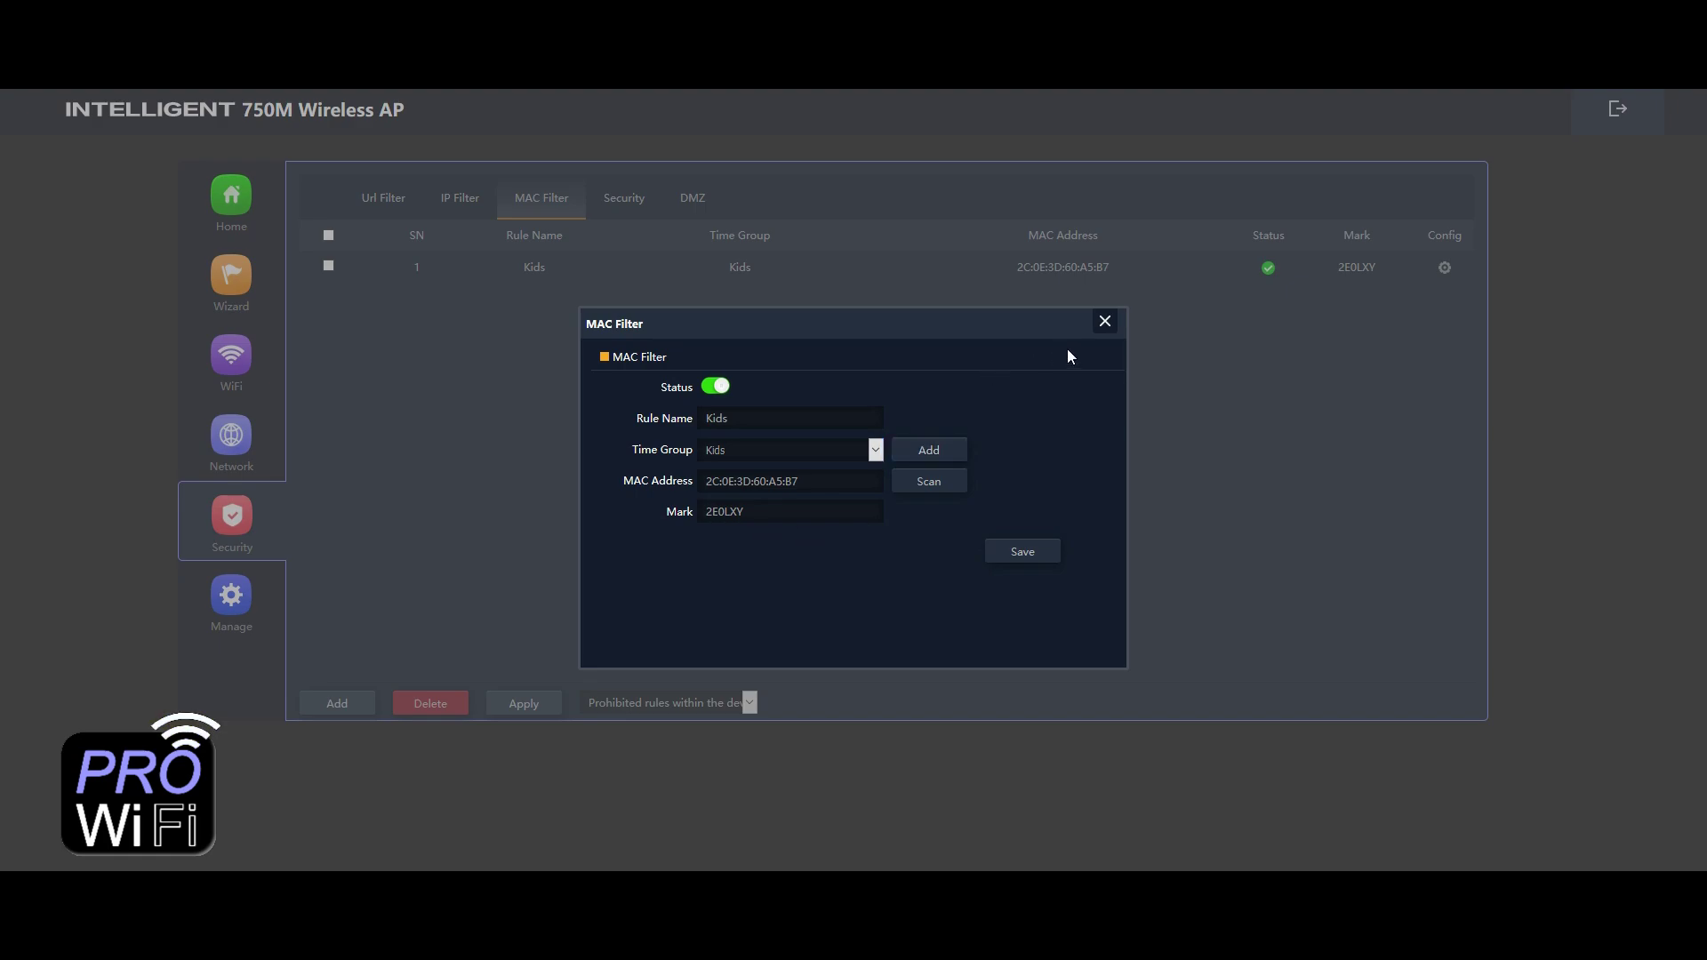
{"action": "left_click", "coordinate": [1105, 322]}
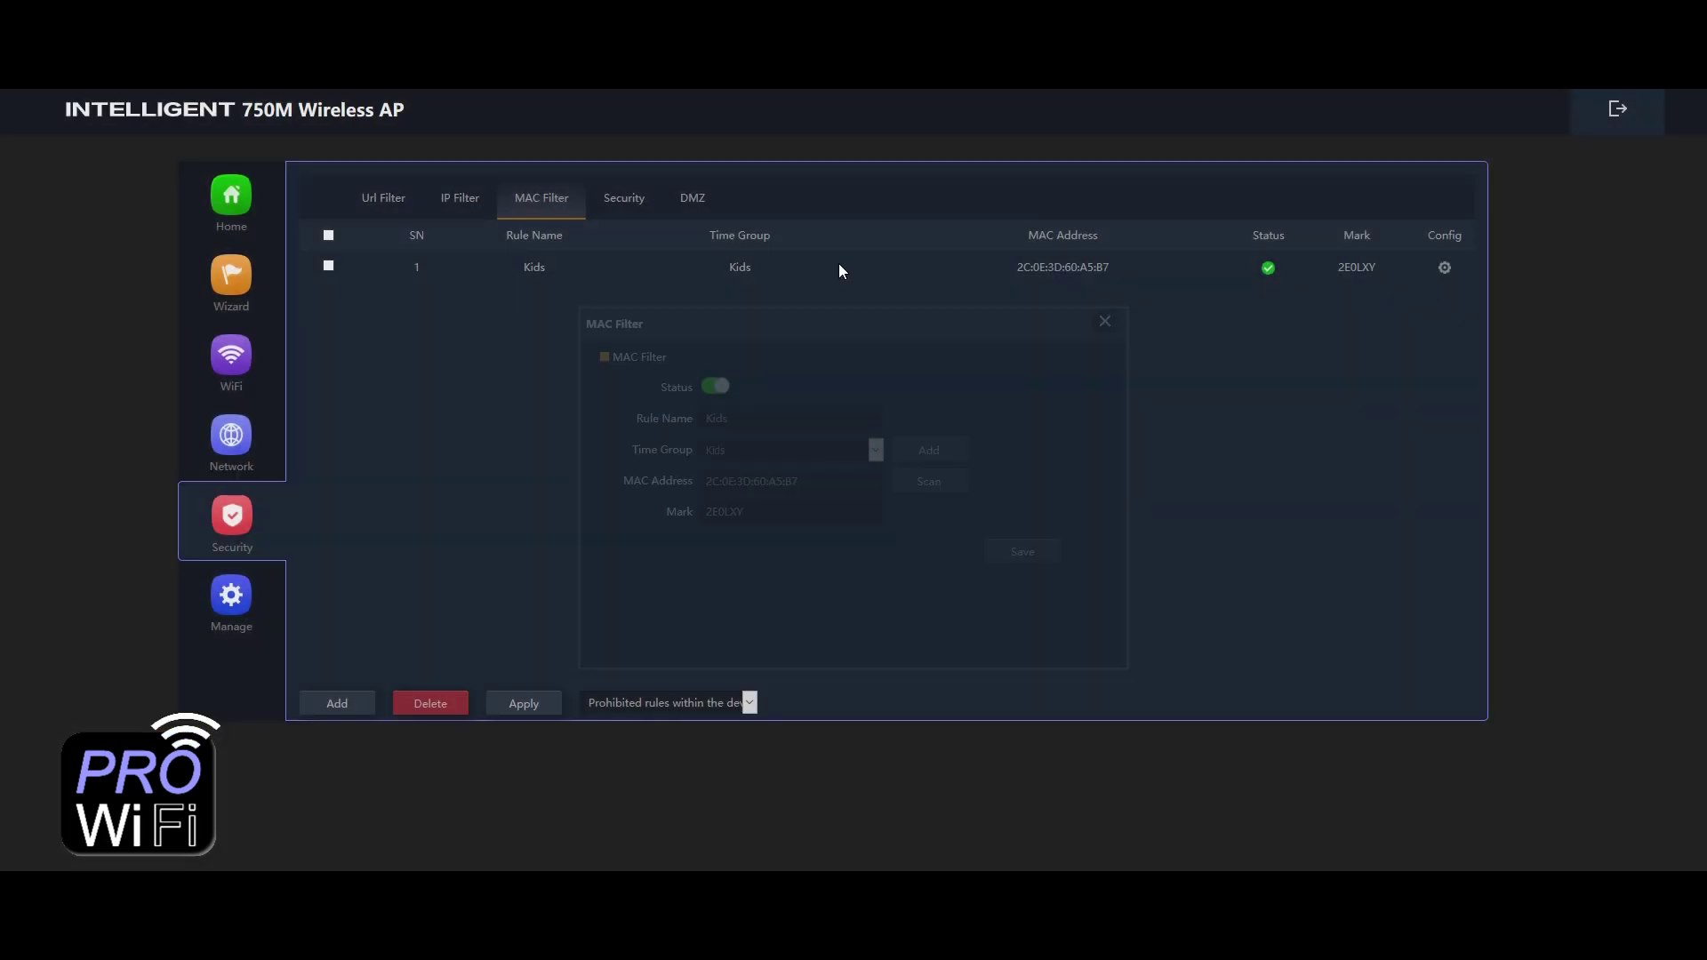
{"action": "left_click", "coordinate": [234, 610]}
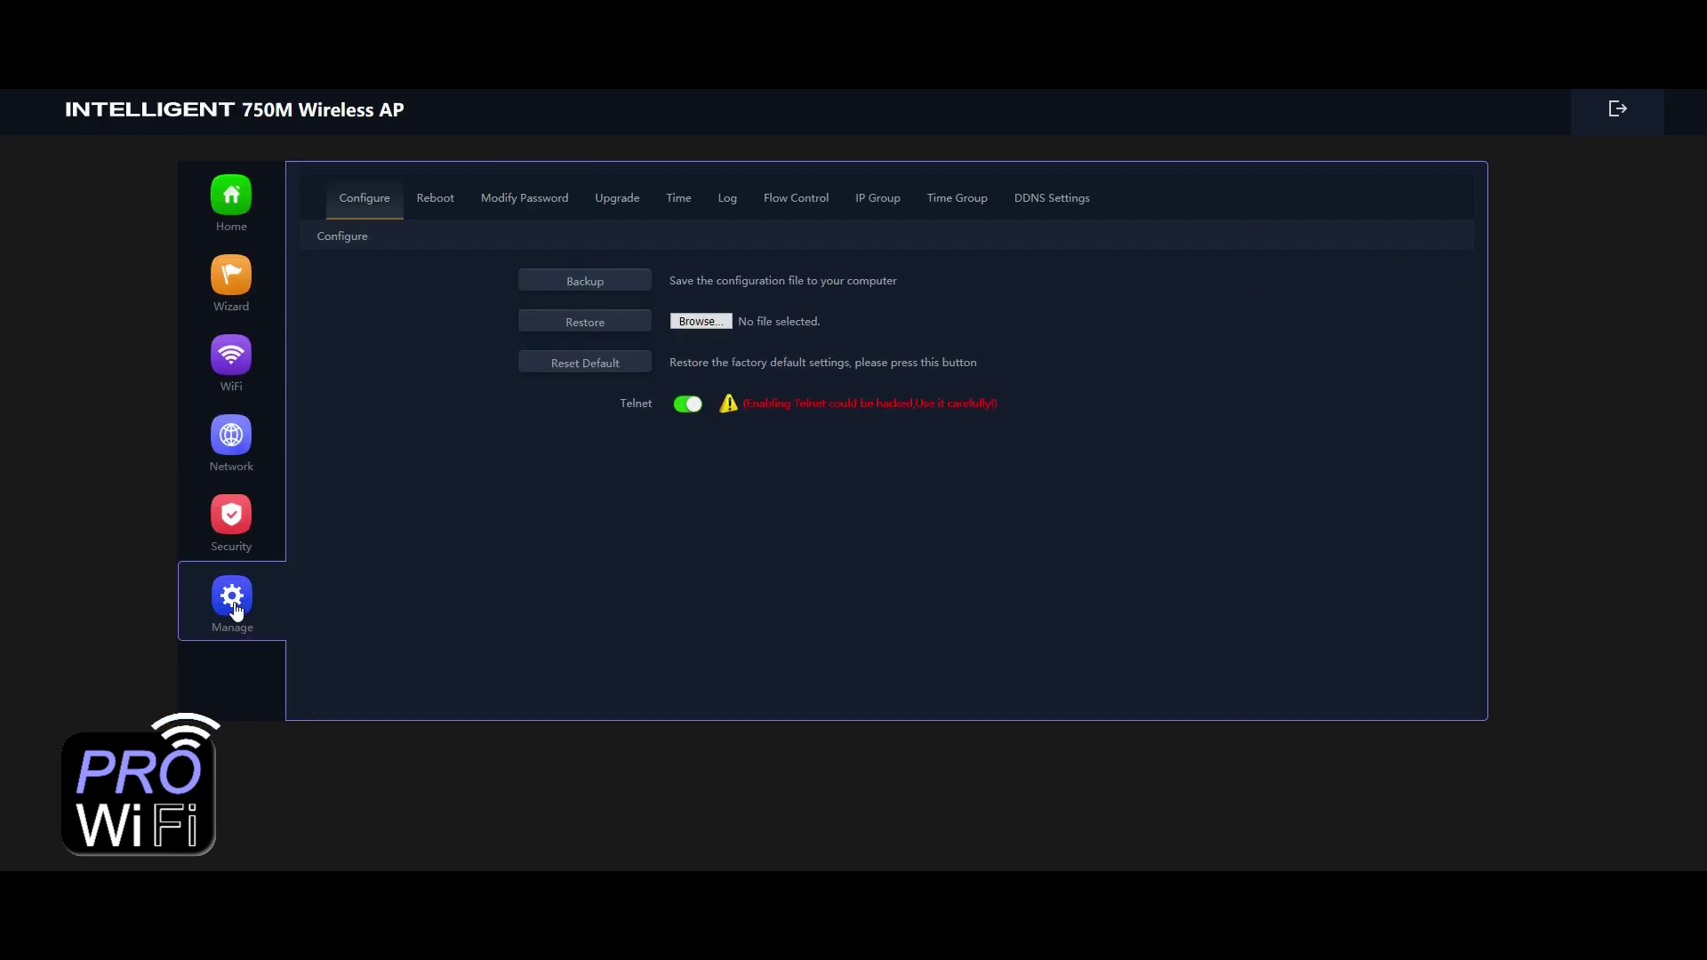
{"action": "left_click", "coordinate": [938, 206]}
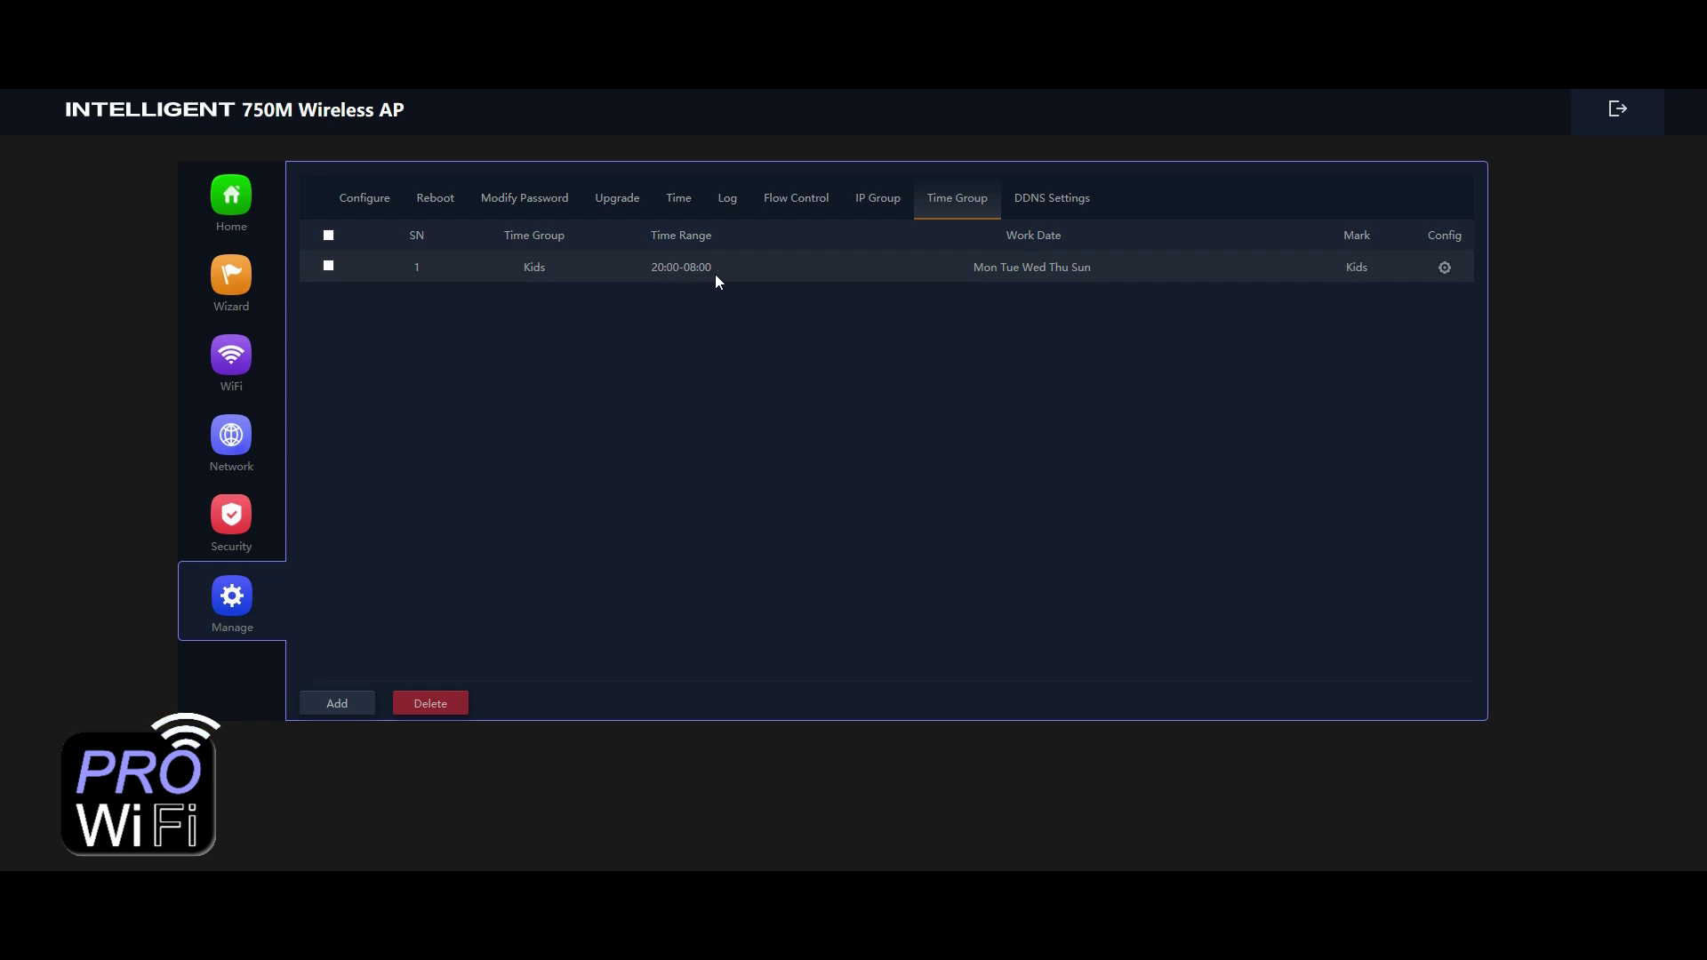